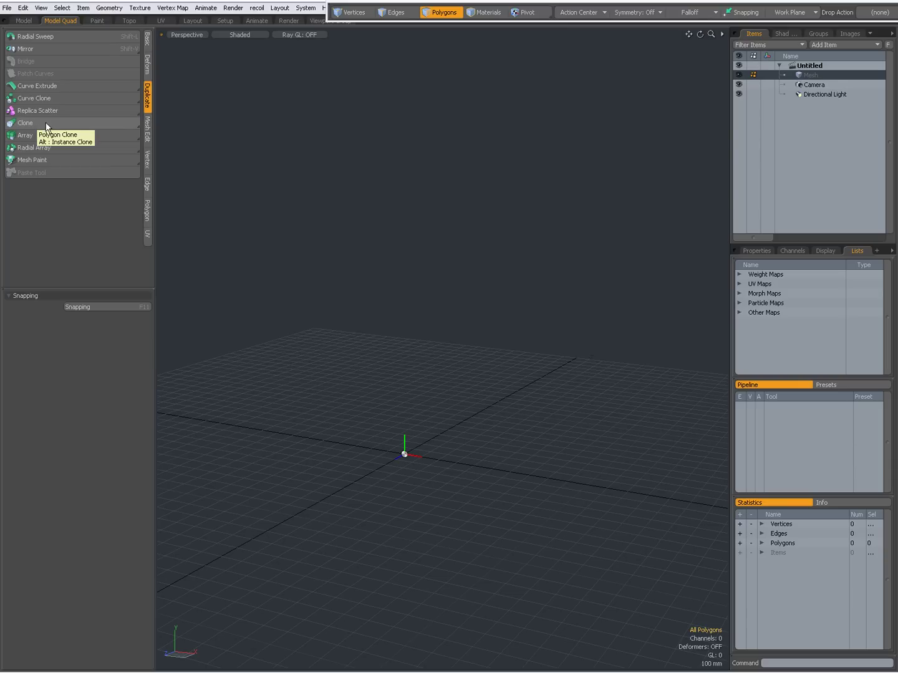
click(46, 123)
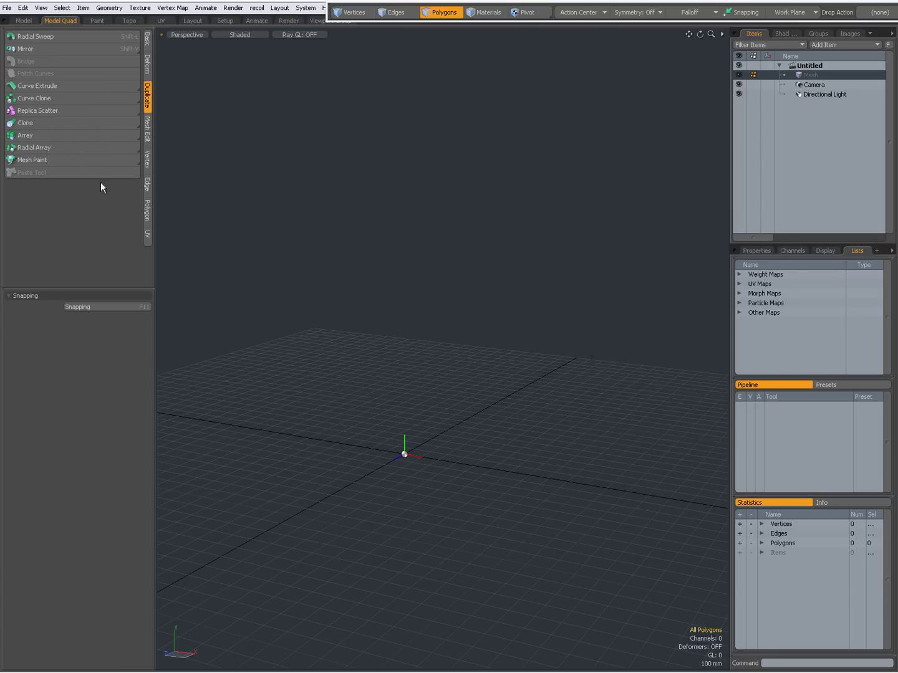
Draw a flat cube primitive about 840 mm by 580 mm on the ground plane near the origin
click(148, 40)
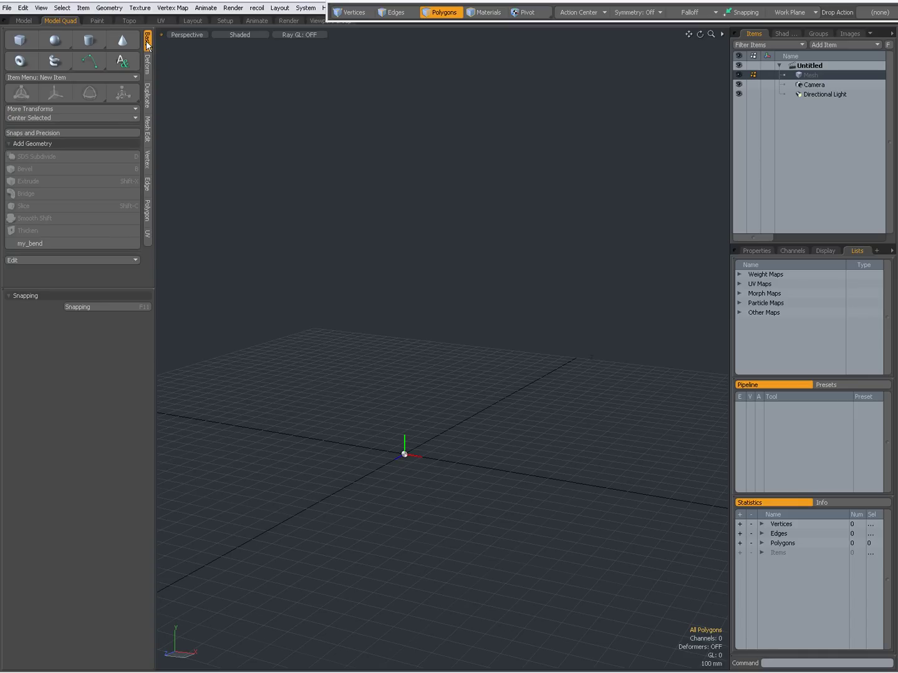
click(19, 41)
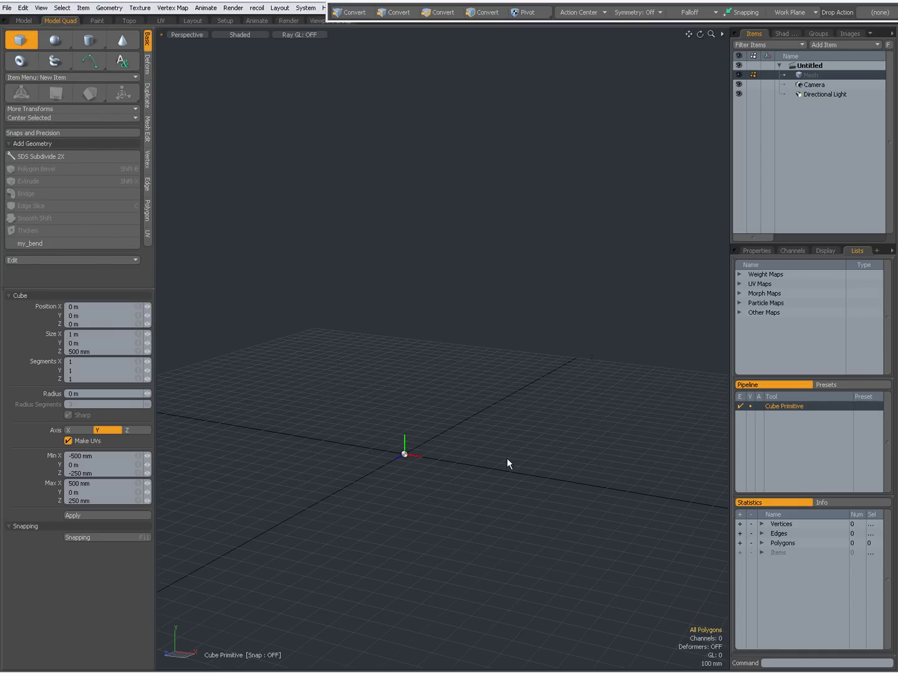
middle_drag(508, 463, 417, 602)
drag(323, 360, 497, 401)
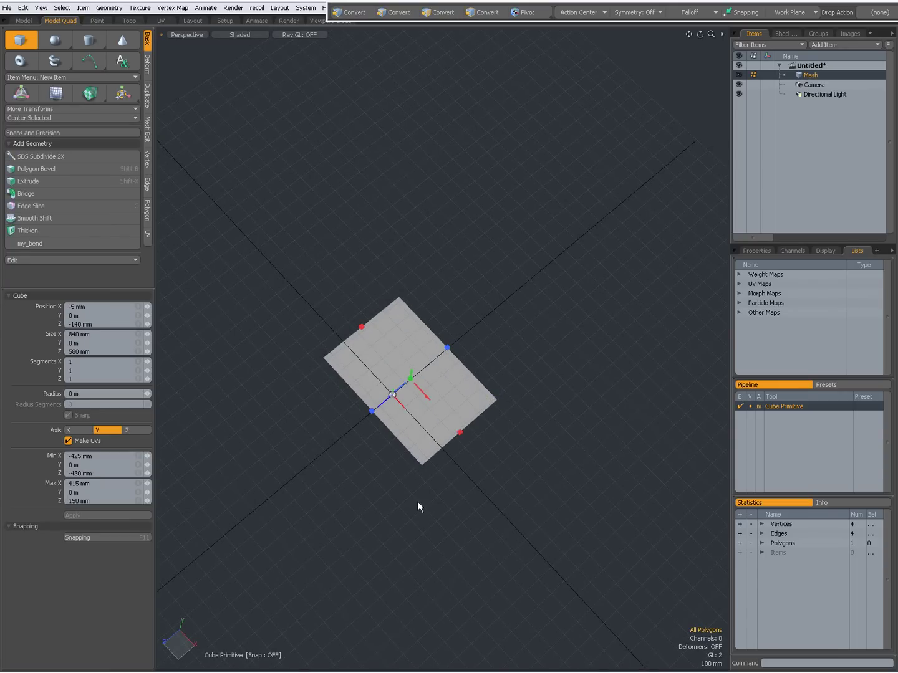
middle_drag(418, 505, 497, 361)
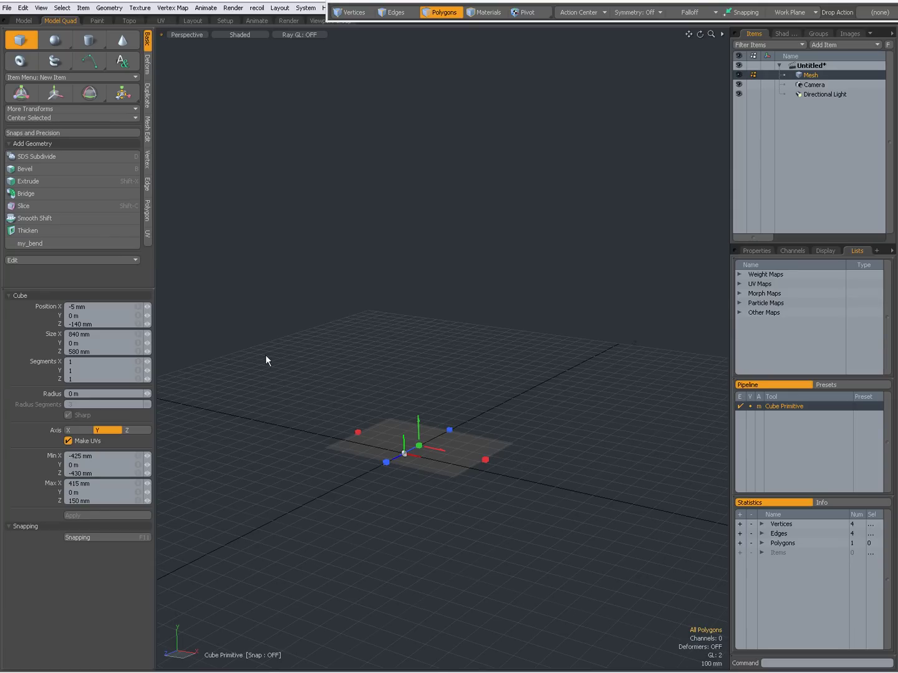
Center the flat primitive at 0, 0, 0, set its size to 1 m in X and 500 mm in Z, and drop the tool
click(138, 307)
text(0)
click(137, 306)
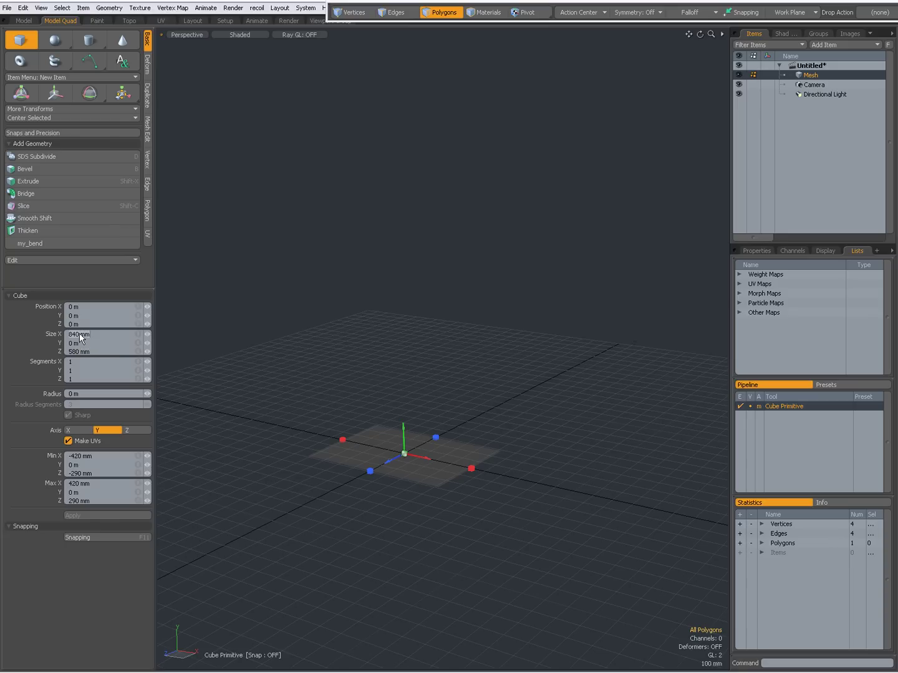
key(Return)
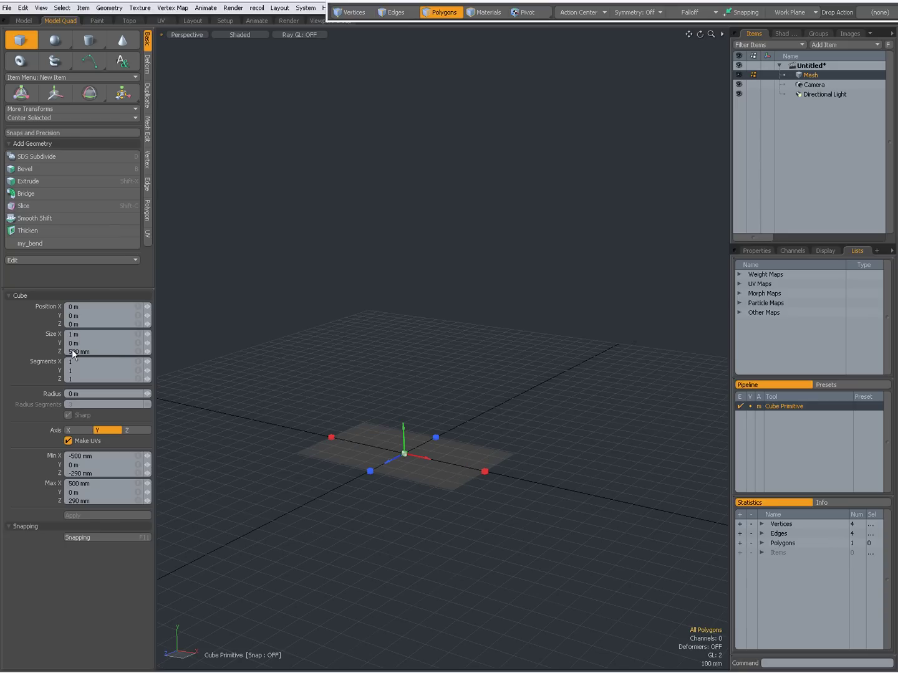
click(80, 354)
text(.5)
key(Return)
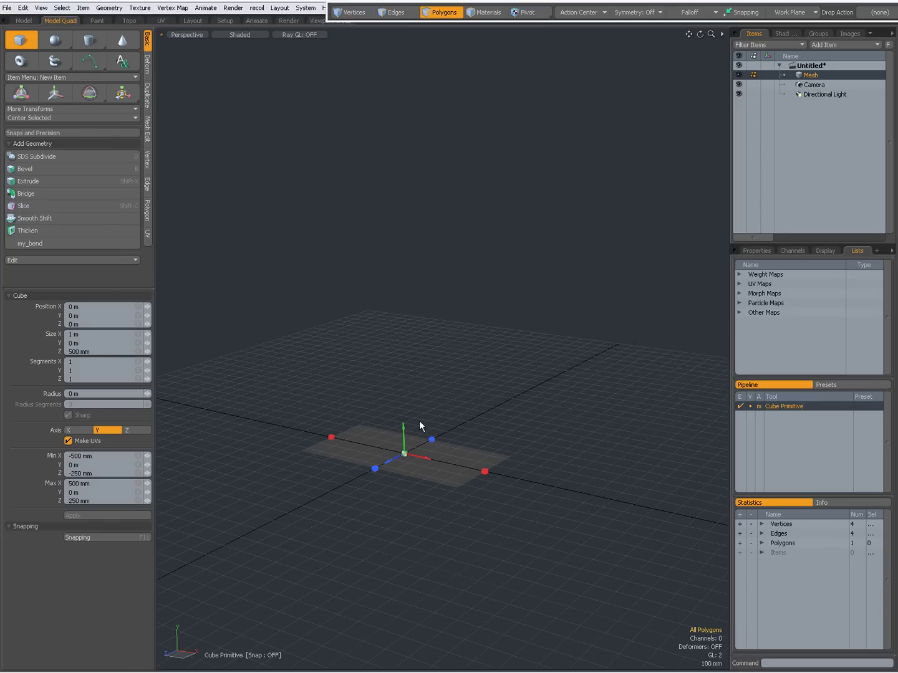
mouse_move(419, 420)
alt+mouse_down()
mouse_move(405, 494)
mouse_move(382, 469)
mouse_move(350, 457)
mouse_move(385, 463)
mouse_move(461, 433)
mouse_move(416, 443)
alt+mouse_up()
key(space)
key(3)
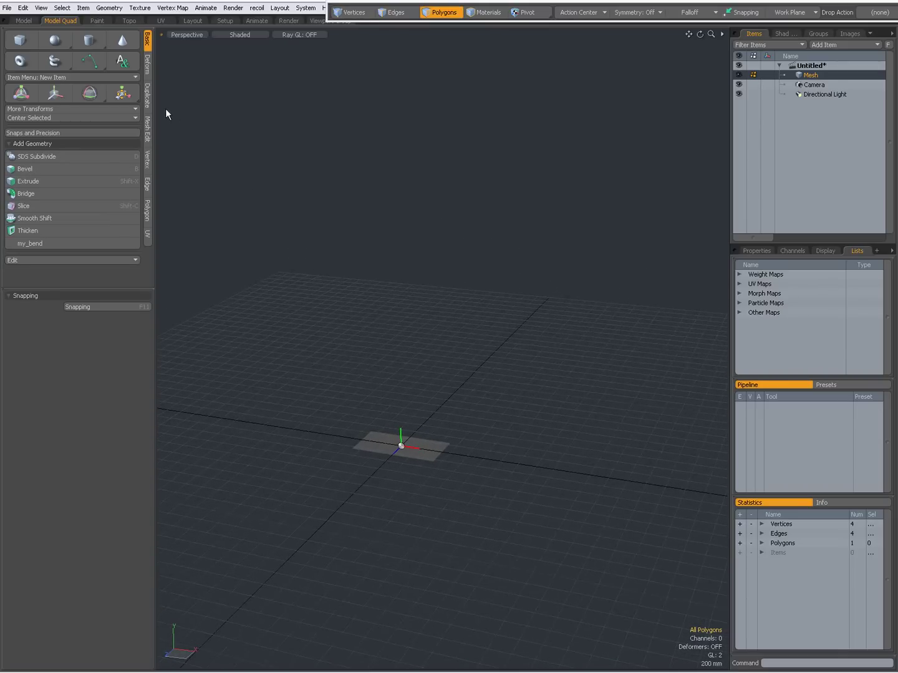
Clone the flat polygon 5 times in a row with a Z offset of about 570 mm
click(148, 100)
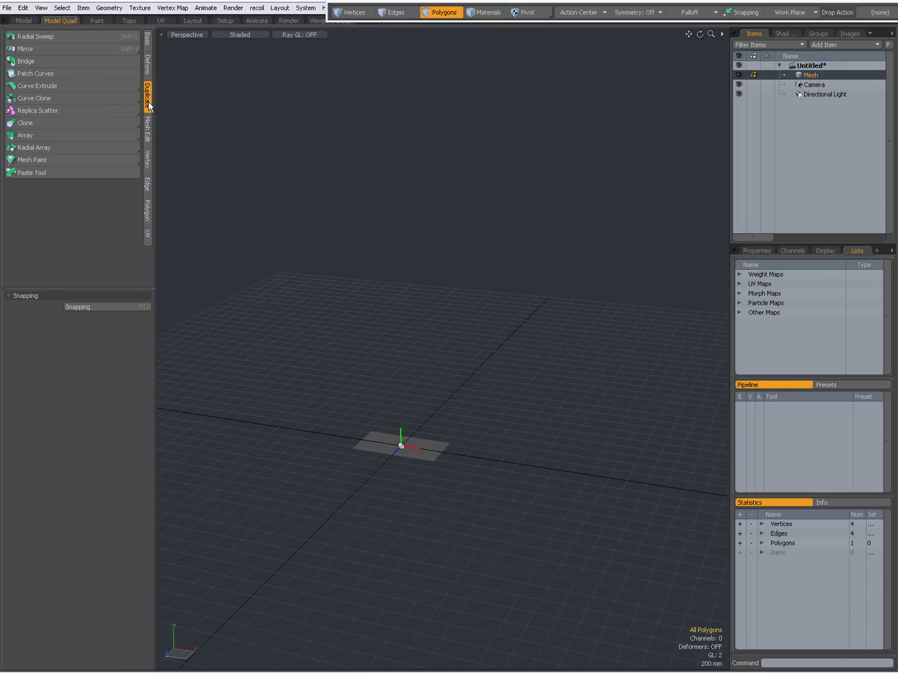
click(48, 123)
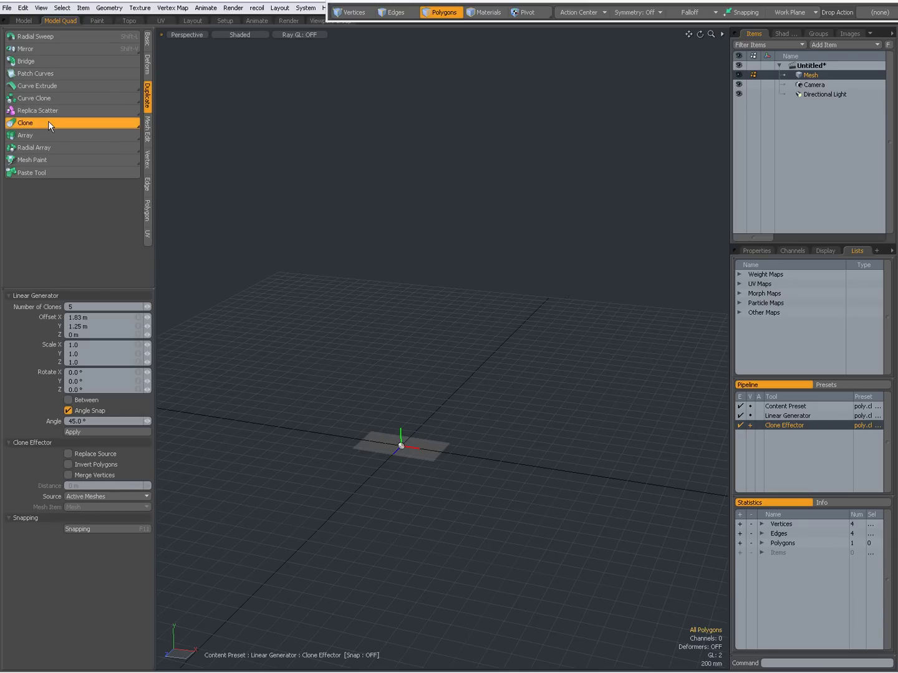
click(301, 321)
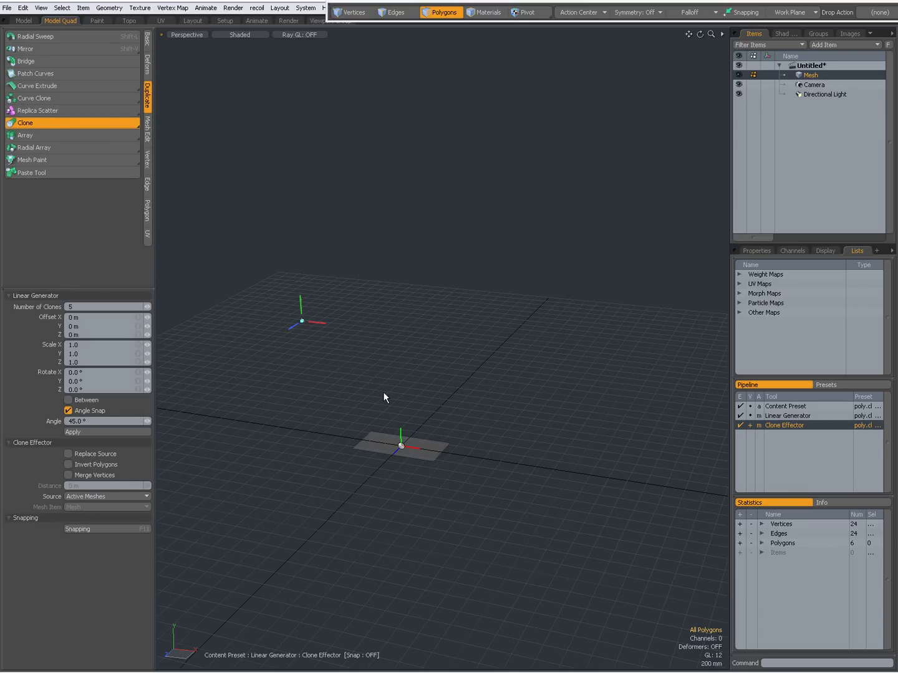
alt+drag(453, 454, 524, 343)
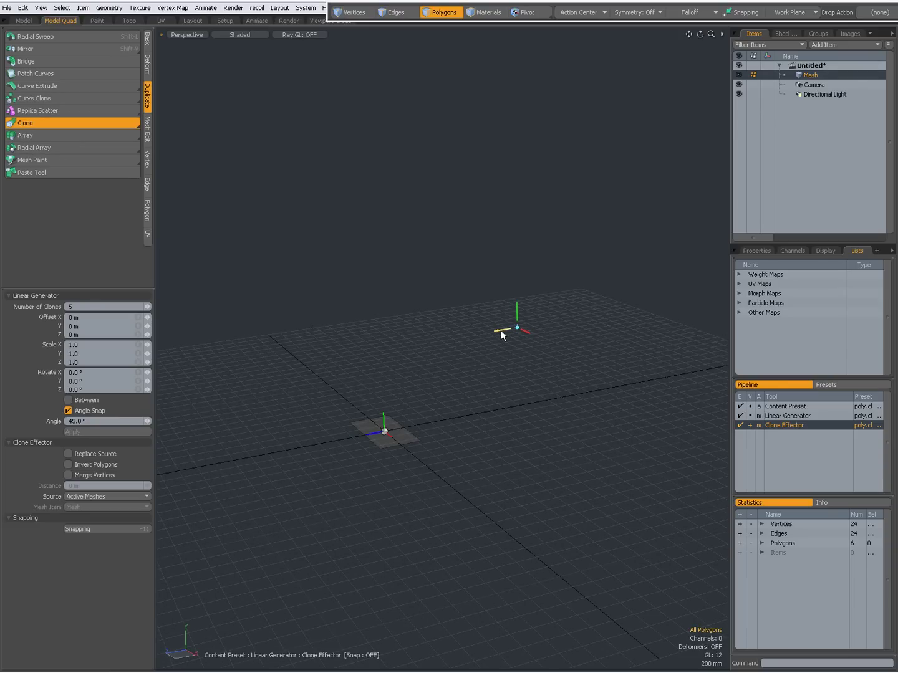
drag(502, 336, 502, 335)
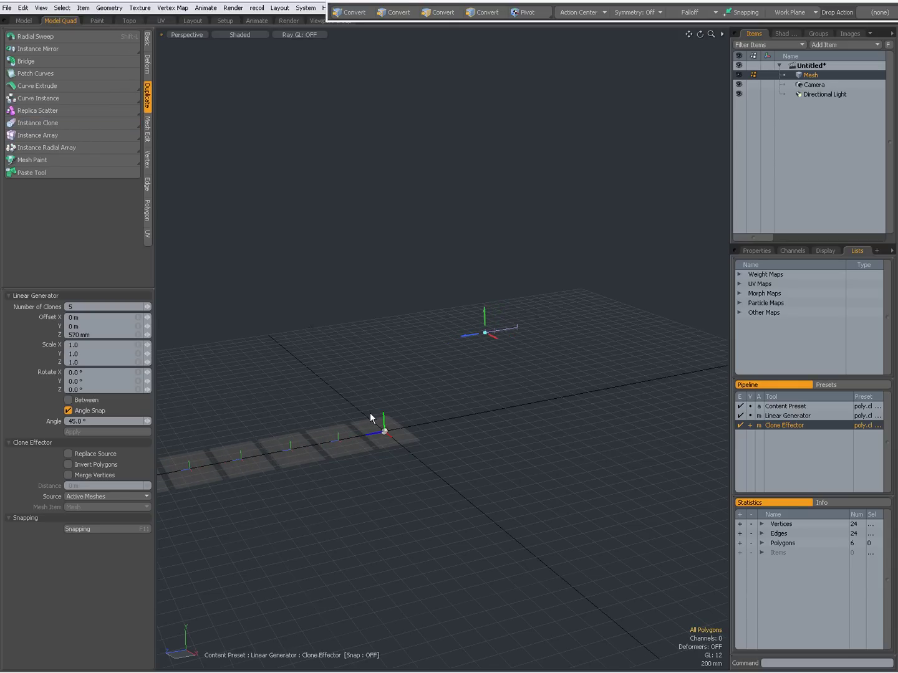
mouse_move(375, 418)
alt+shift+mouse_down()
mouse_move(482, 373)
mouse_move(461, 429)
mouse_move(449, 413)
alt+shift+mouse_up()
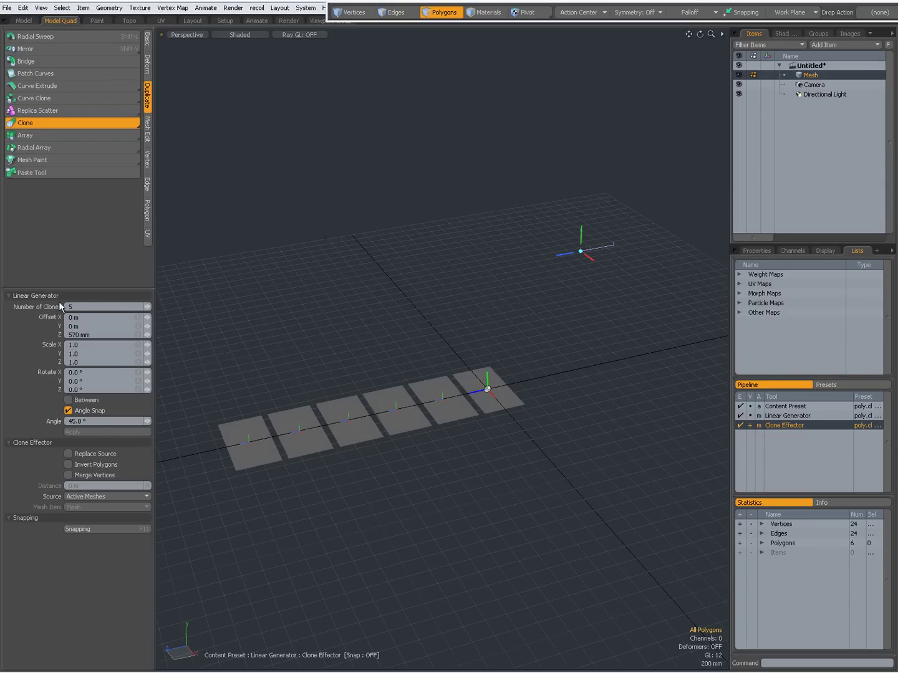
Increase the number of clones in the row to 7
click(149, 309)
click(149, 308)
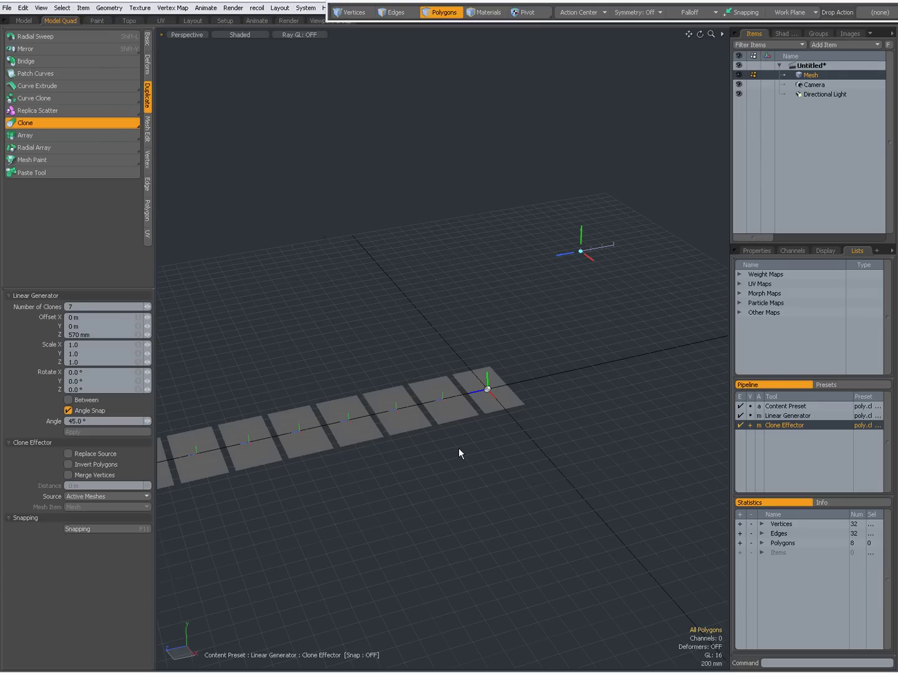
scroll(459, 447, down, 3)
alt+shift+drag(406, 433, 458, 425)
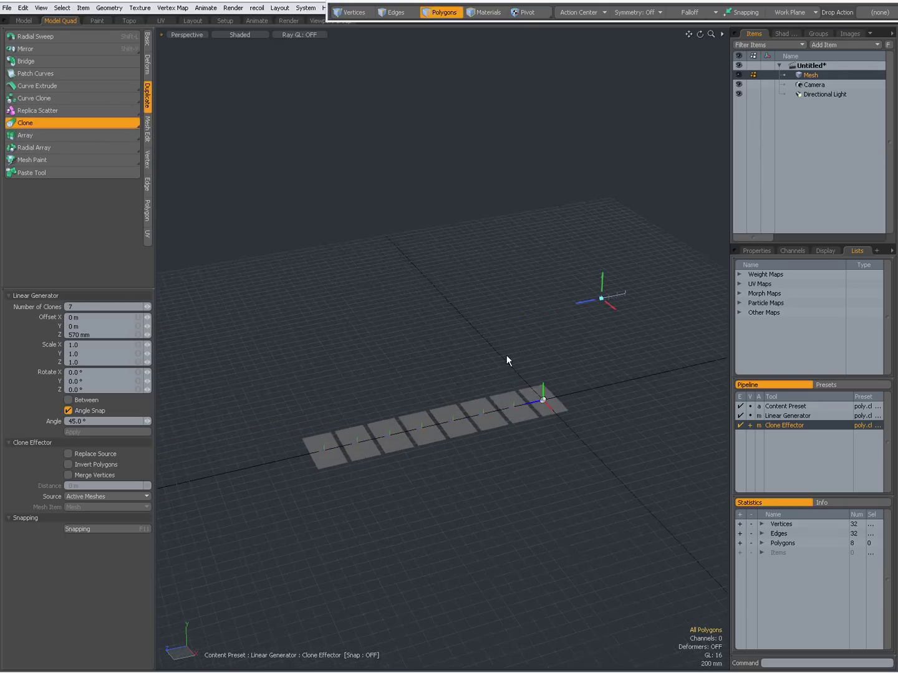
Reposition the Clone tool's handle at several empty spots in the viewport away from the polygon row
click(579, 12)
mouse_move(581, 116)
click(397, 306)
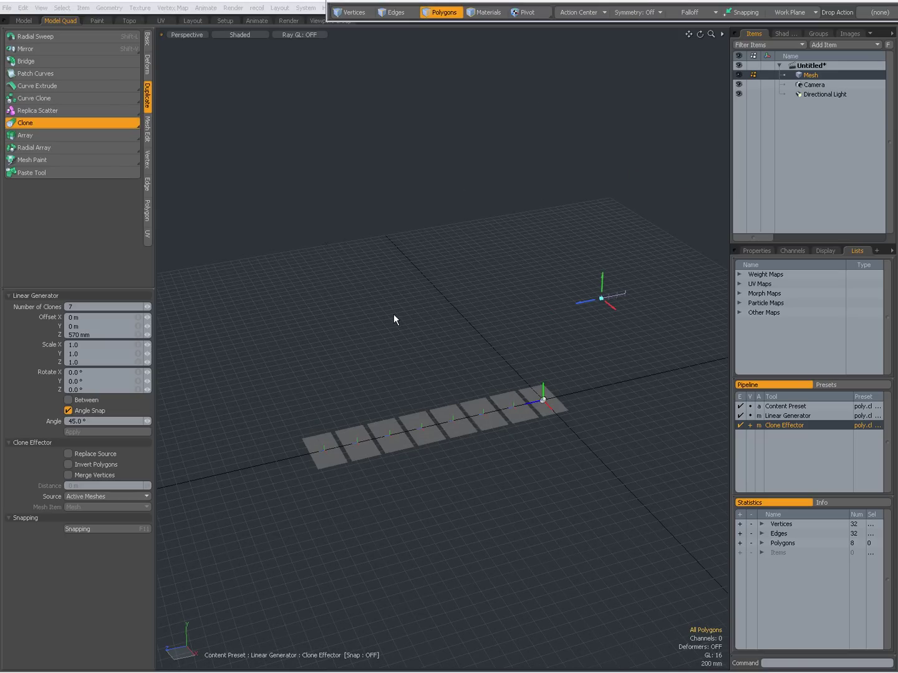
click(394, 314)
click(387, 238)
click(452, 333)
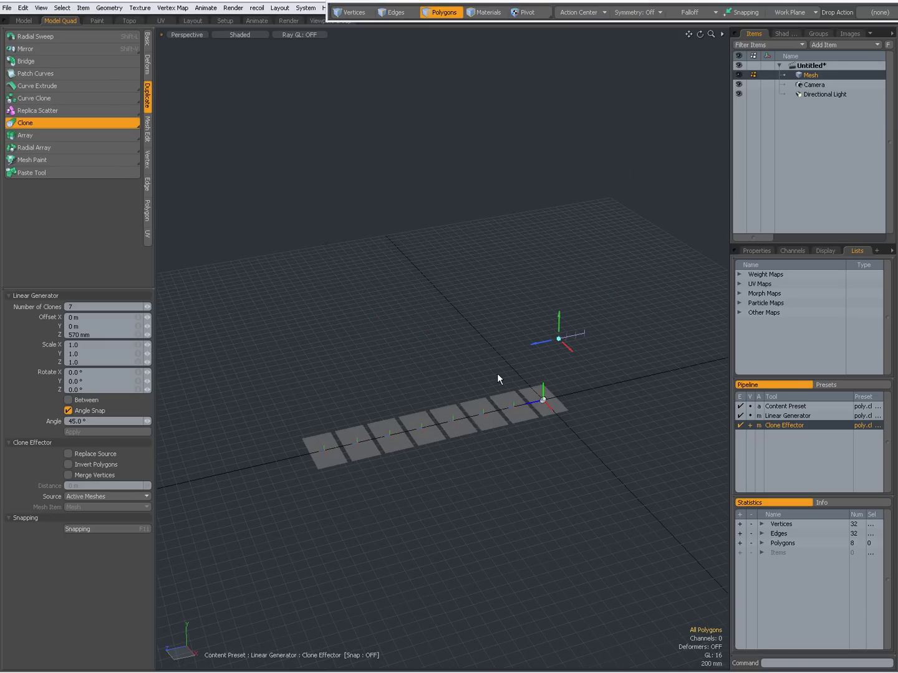
mouse_move(499, 377)
alt+mouse_down()
mouse_move(593, 410)
mouse_move(545, 402)
mouse_move(586, 340)
mouse_move(587, 293)
alt+mouse_up()
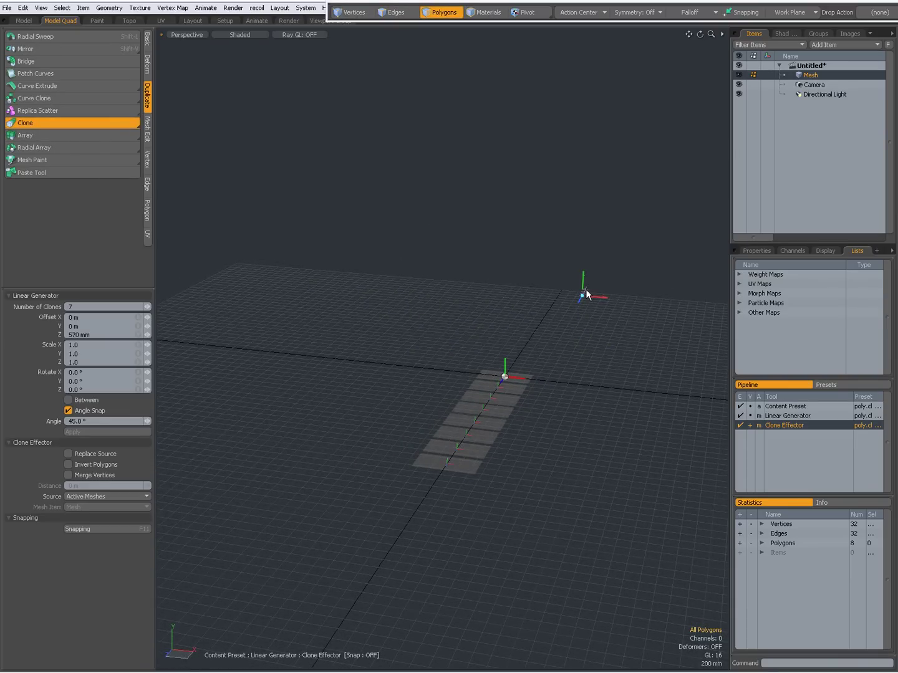
mouse_move(597, 373)
alt+mouse_down()
mouse_move(420, 425)
mouse_move(390, 352)
alt+mouse_up()
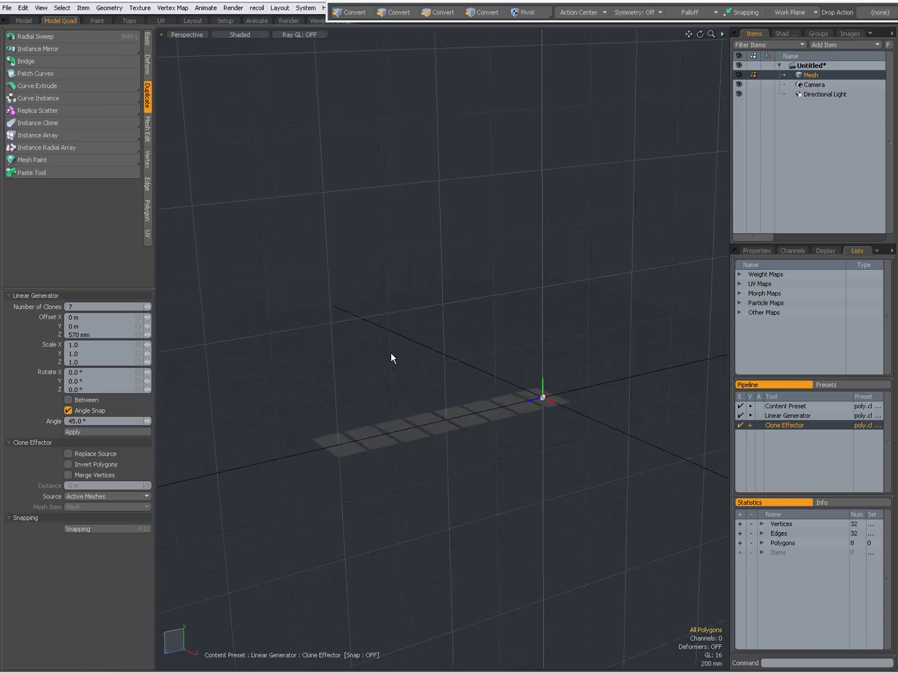
Clone the existing row again with 7 clones, placing the handle at various free spots in the viewport
click(382, 296)
click(479, 311)
click(384, 365)
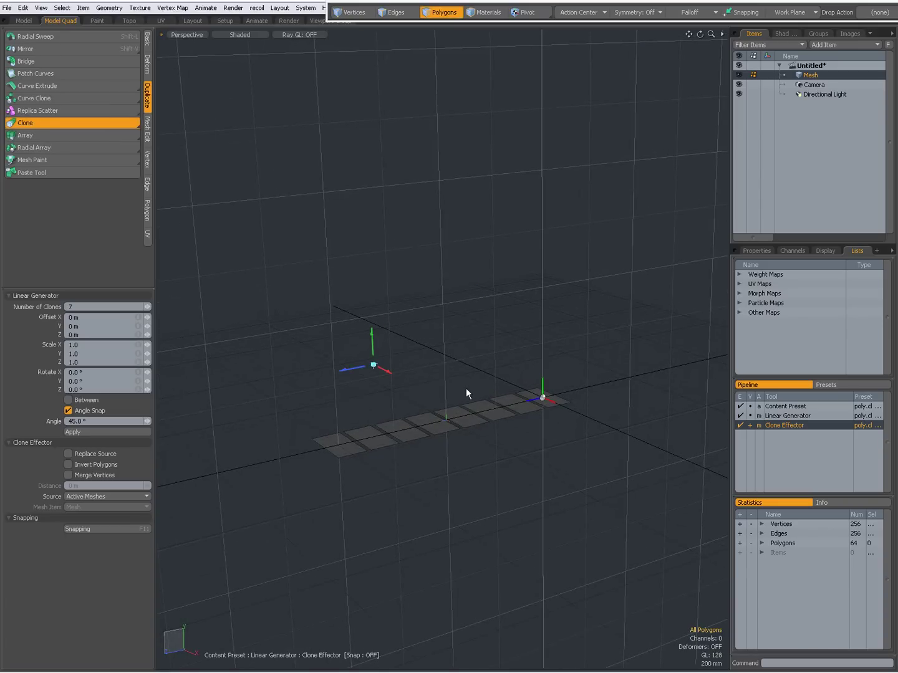
click(509, 349)
click(472, 262)
mouse_move(361, 356)
alt+mouse_down()
mouse_move(428, 394)
mouse_move(520, 418)
mouse_move(417, 406)
mouse_move(494, 393)
mouse_move(442, 404)
mouse_move(413, 389)
alt+mouse_up()
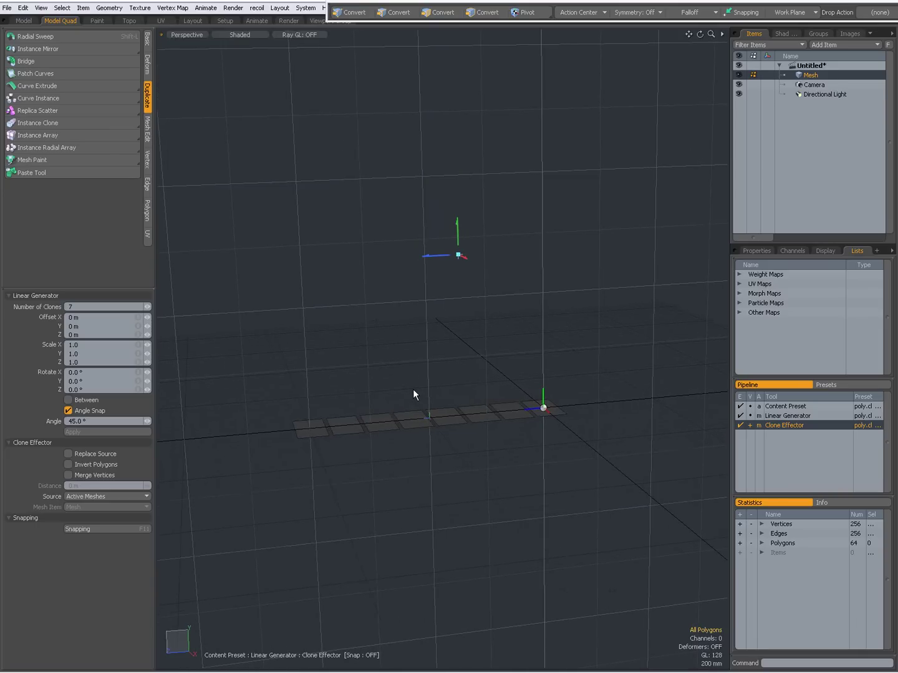
Drop the Clone tool and undo all cloning back to the single flat polygon
key(space)
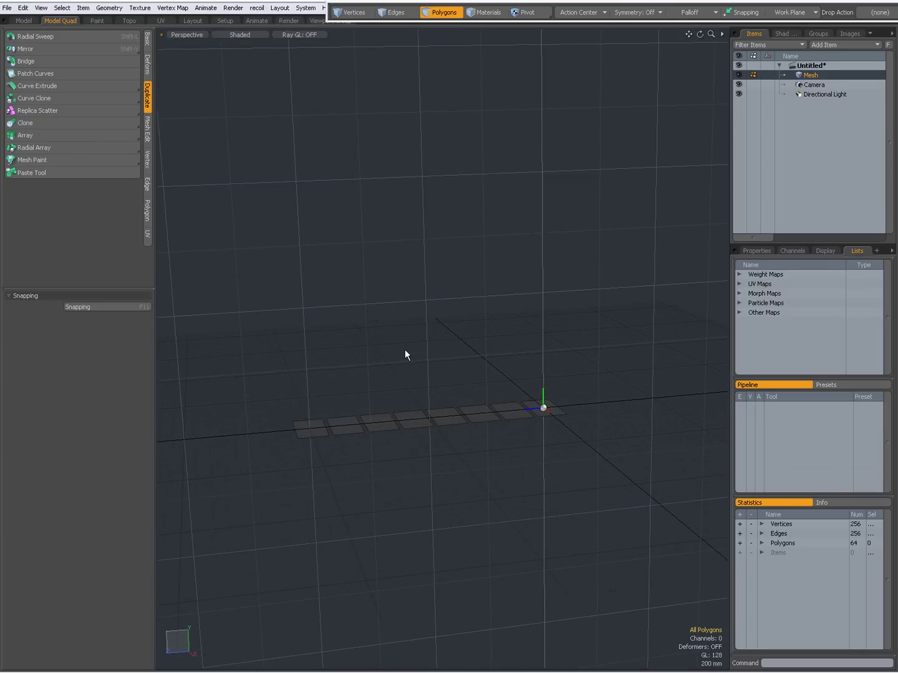
key(ctrl+z)
key(ctrl+z)
key(ctrl+z)
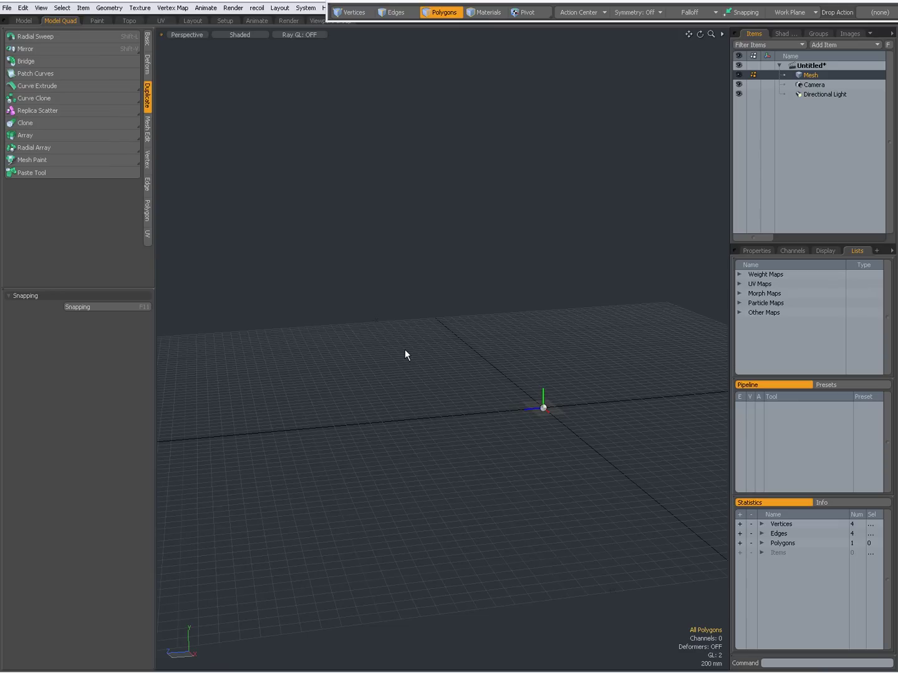
Set the action center to Selection Center Auto Axis
scroll(404, 356, up, 2)
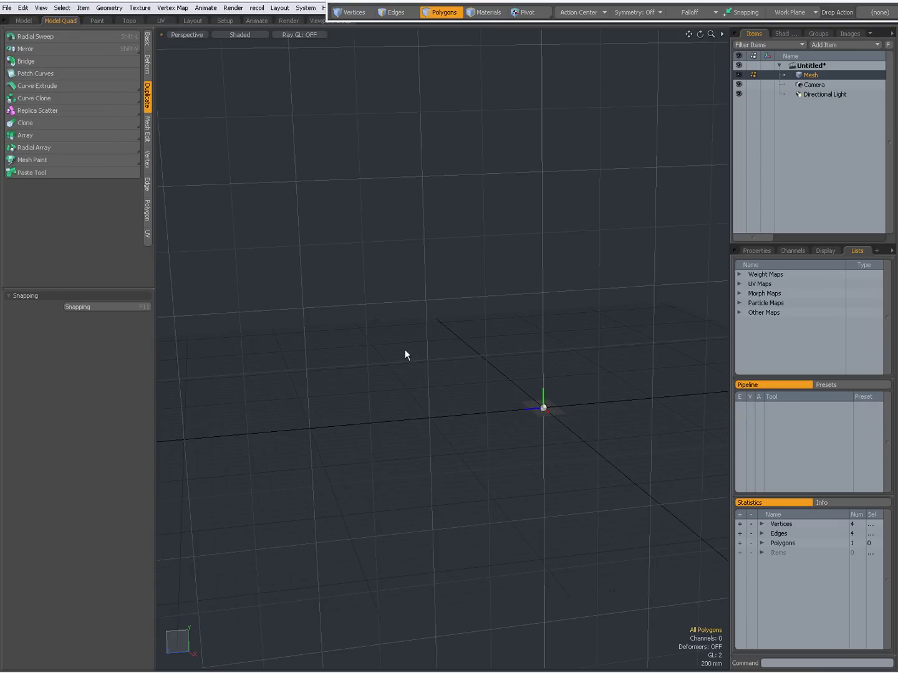
alt+drag(403, 353, 484, 391)
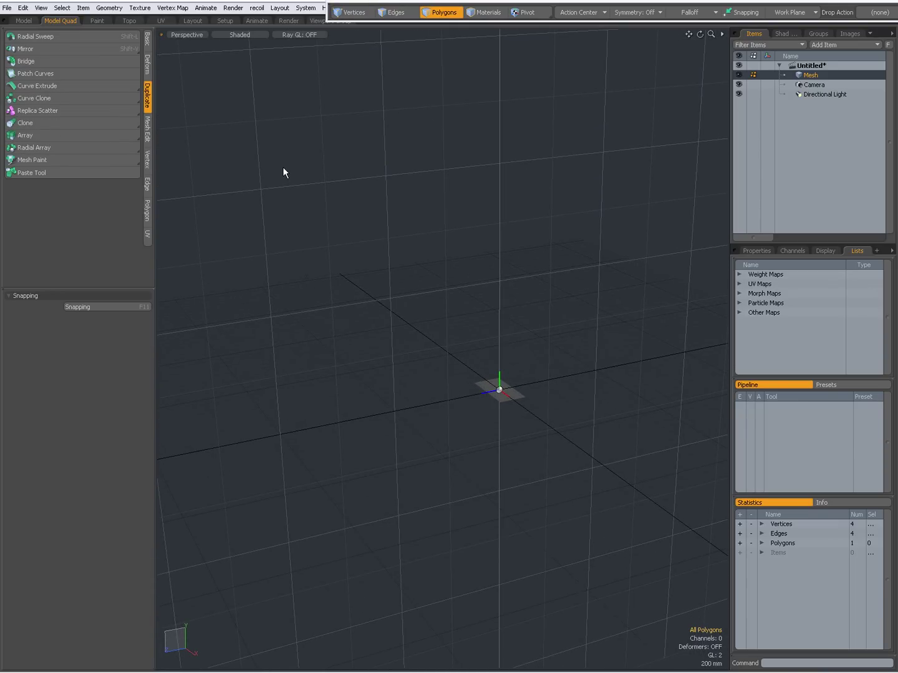
click(569, 11)
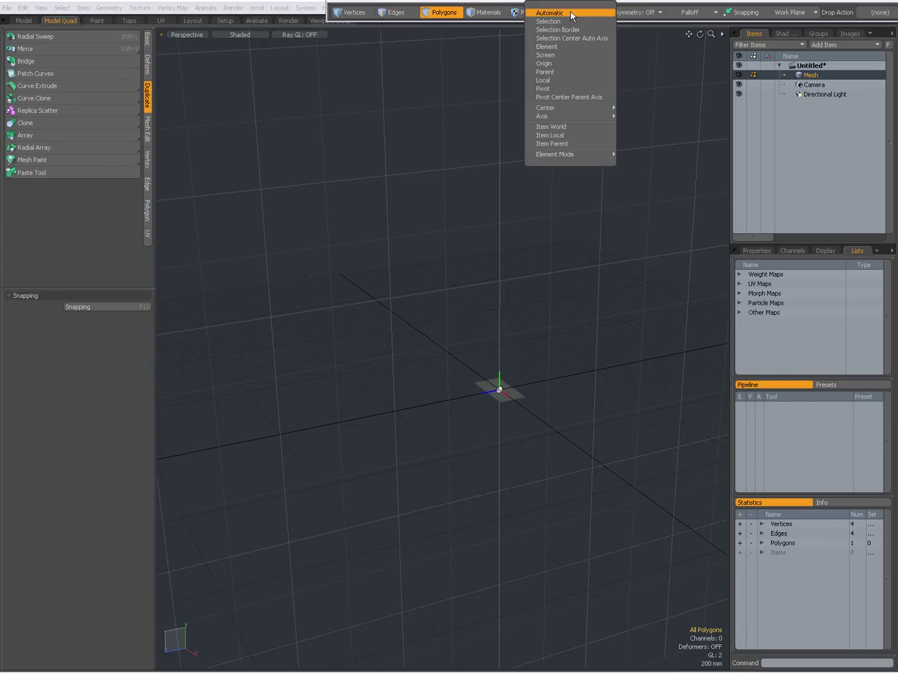
click(548, 37)
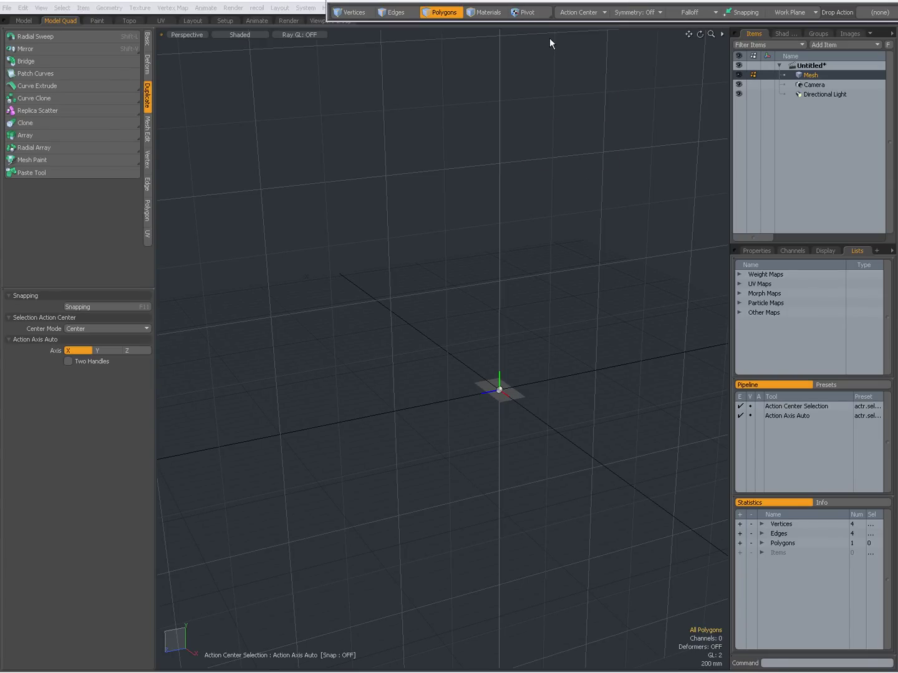
Clone the flat polygon 7 times from its own center with a Z offset of about 575 mm
click(63, 124)
click(369, 306)
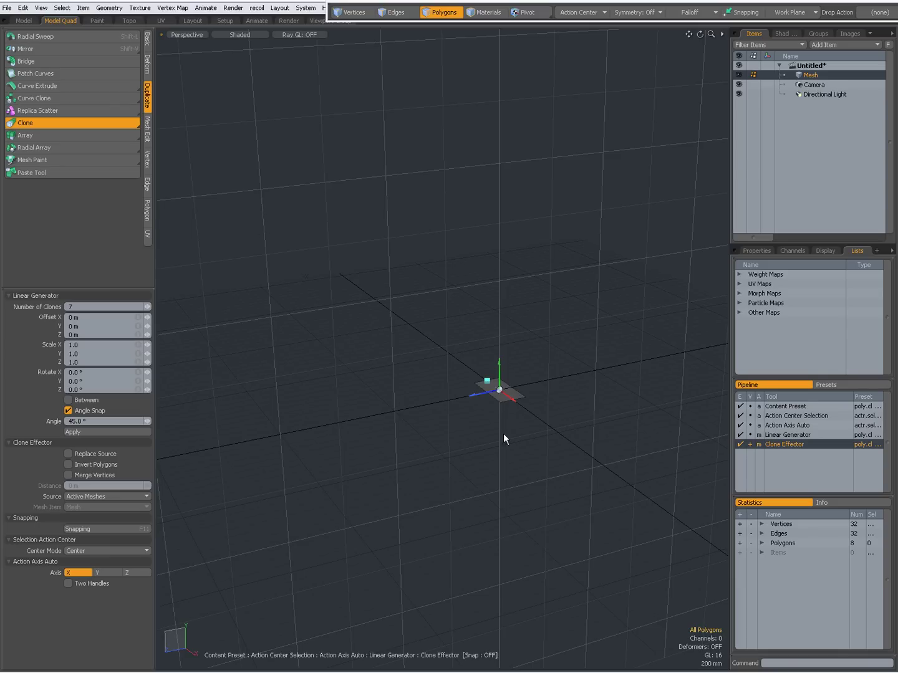
scroll(498, 402, up, 4)
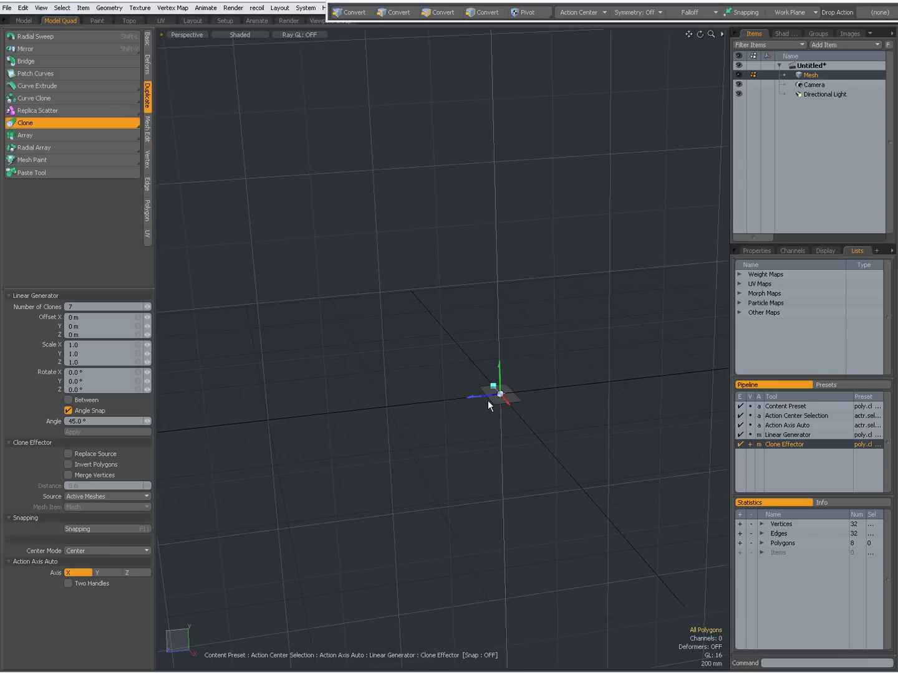
middle_drag(502, 405, 528, 397)
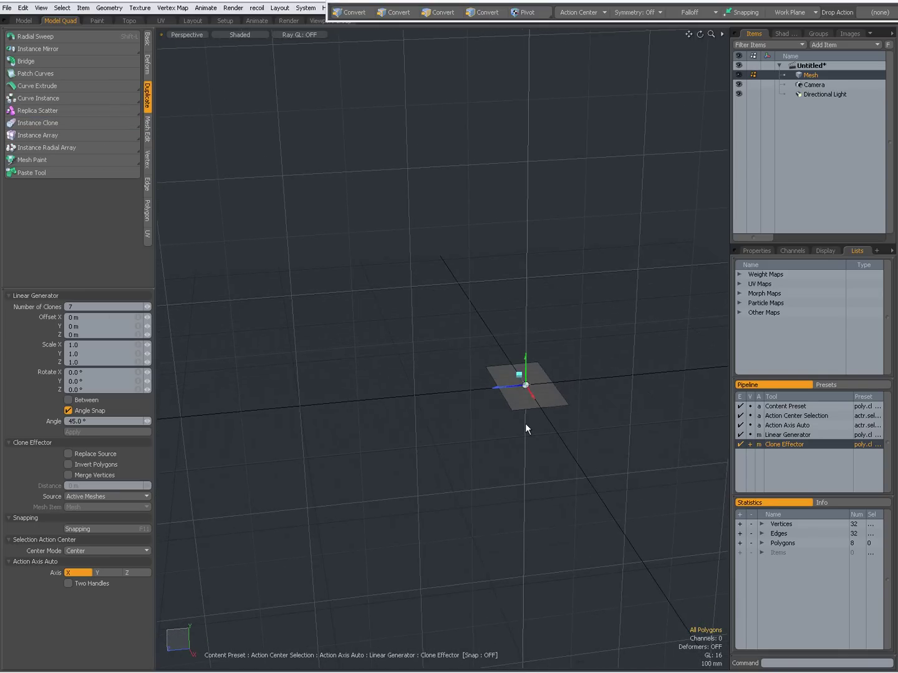
drag(496, 388, 409, 394)
scroll(483, 414, down, 4)
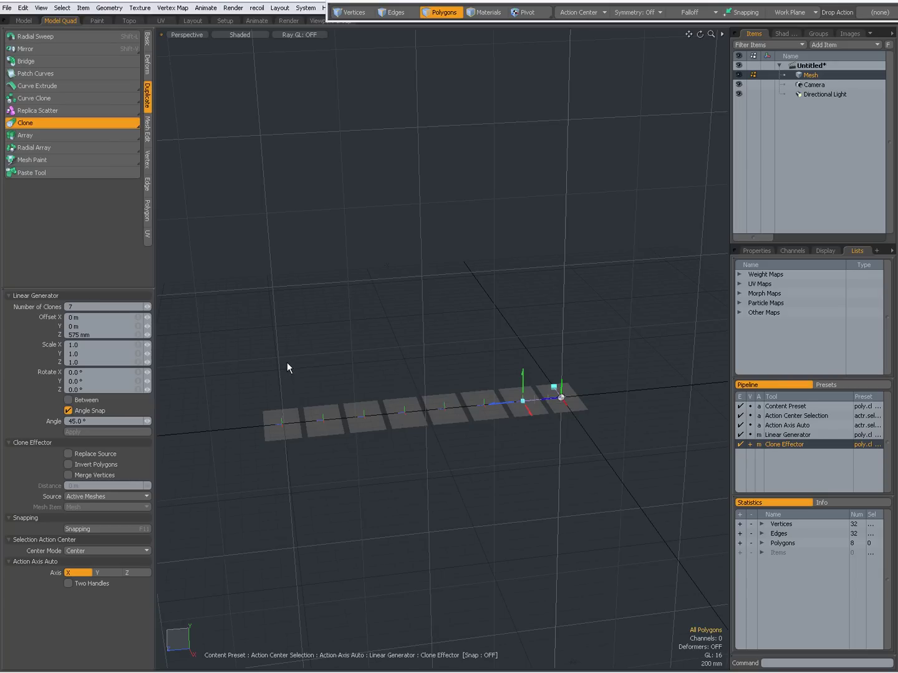
Raise and shift the clones into diagonal steps with offsets of about 230 mm in Y and 310 mm in X
drag(523, 393, 522, 353)
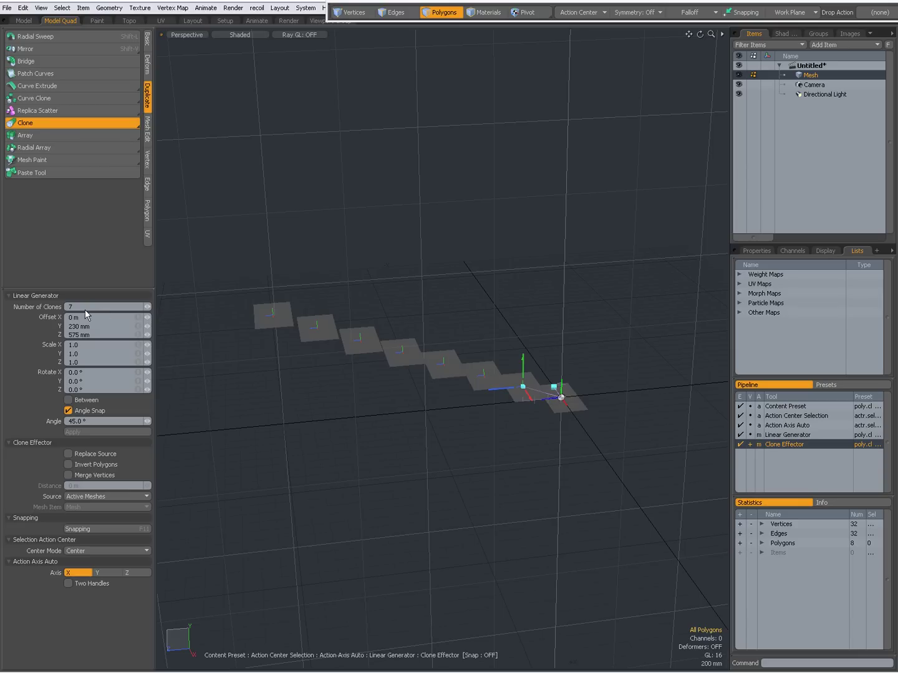
alt+drag(283, 414, 552, 447)
drag(541, 381, 549, 384)
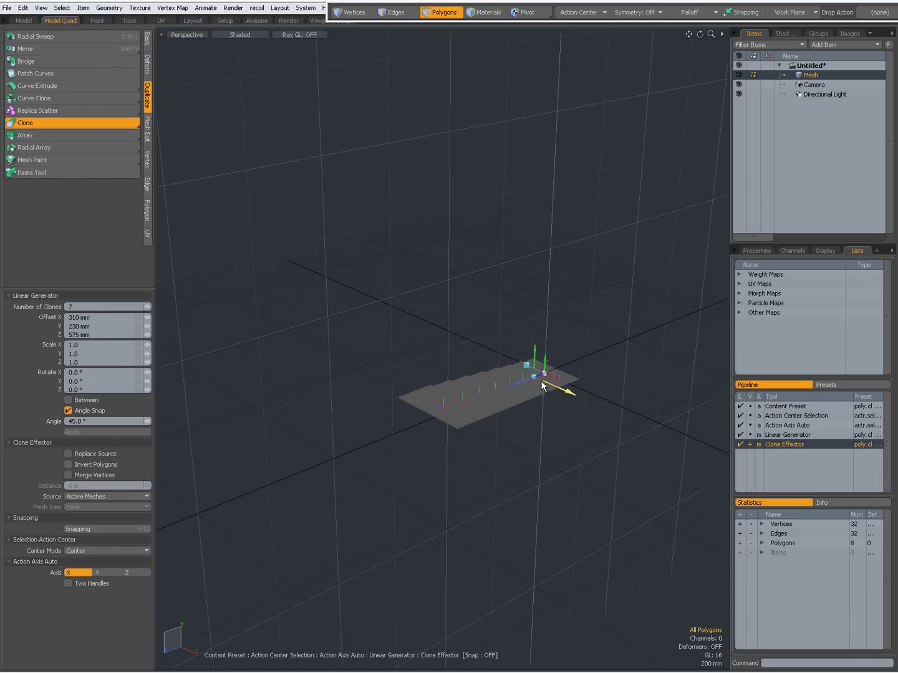
Set the X offset of the seven clones to 1 m
alt+drag(399, 464, 508, 439)
mouse_move(466, 406)
alt+mouse_down()
mouse_move(441, 488)
mouse_move(432, 427)
alt+mouse_up()
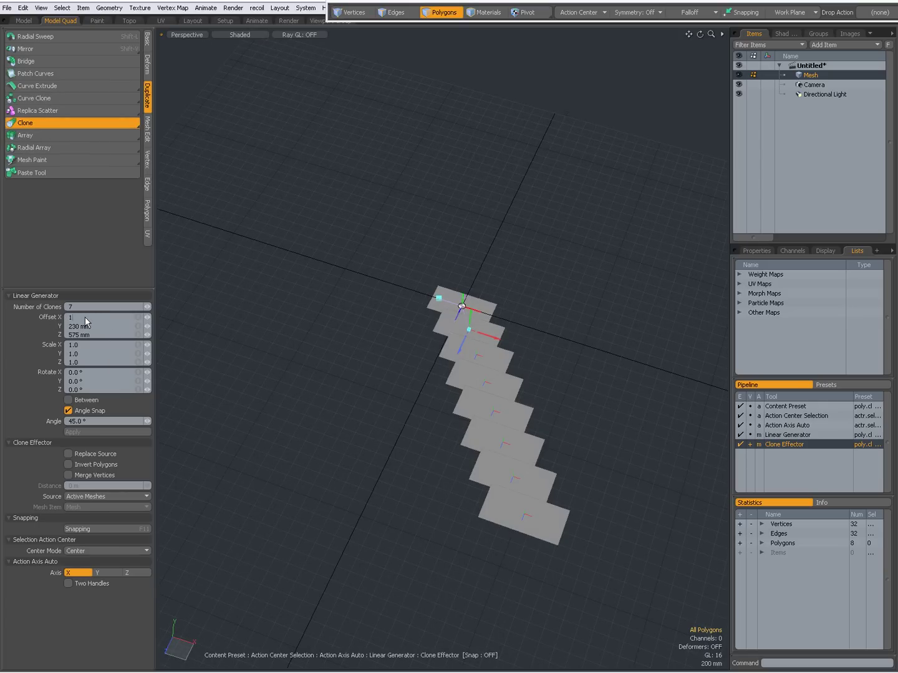
key(Return)
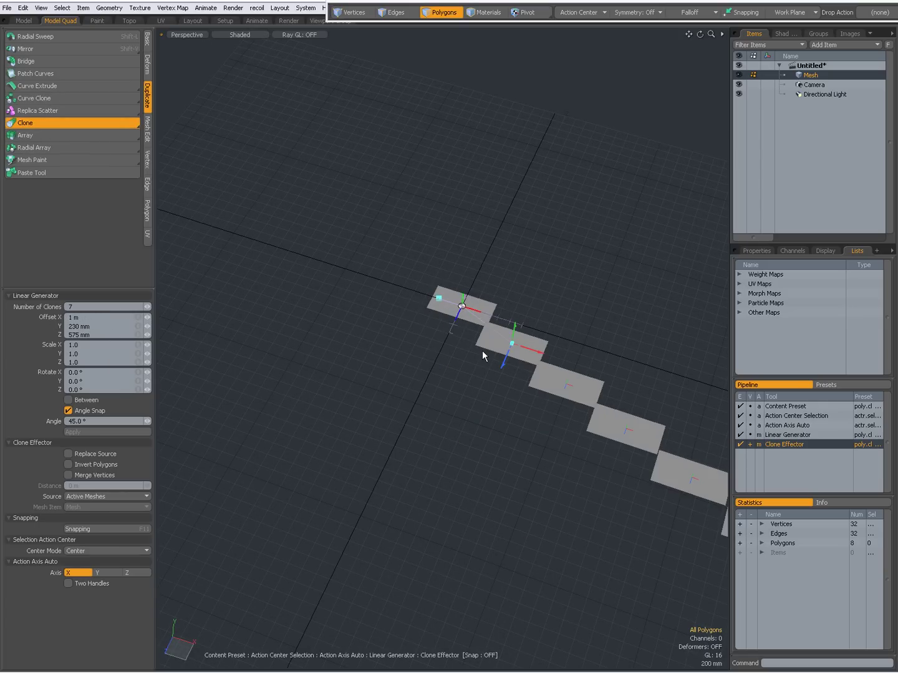
alt+shift+drag(482, 351, 345, 324)
key(ctrl+space)
click(378, 300)
alt+shift+drag(344, 324, 300, 311)
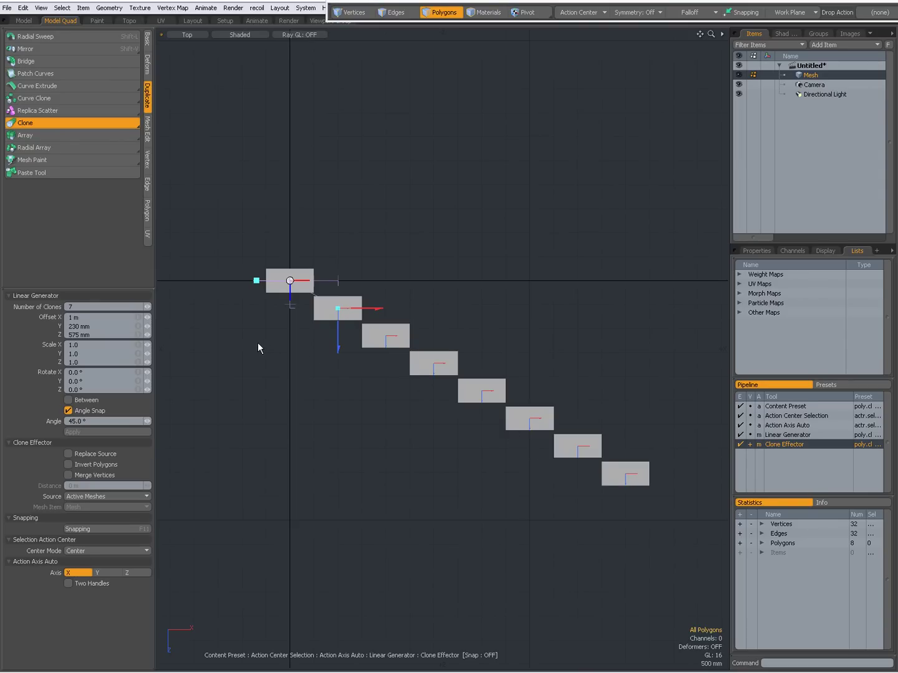
Set the clones' Y offset to 380 mm and their Z offset to 500 mm
key(ctrl+space)
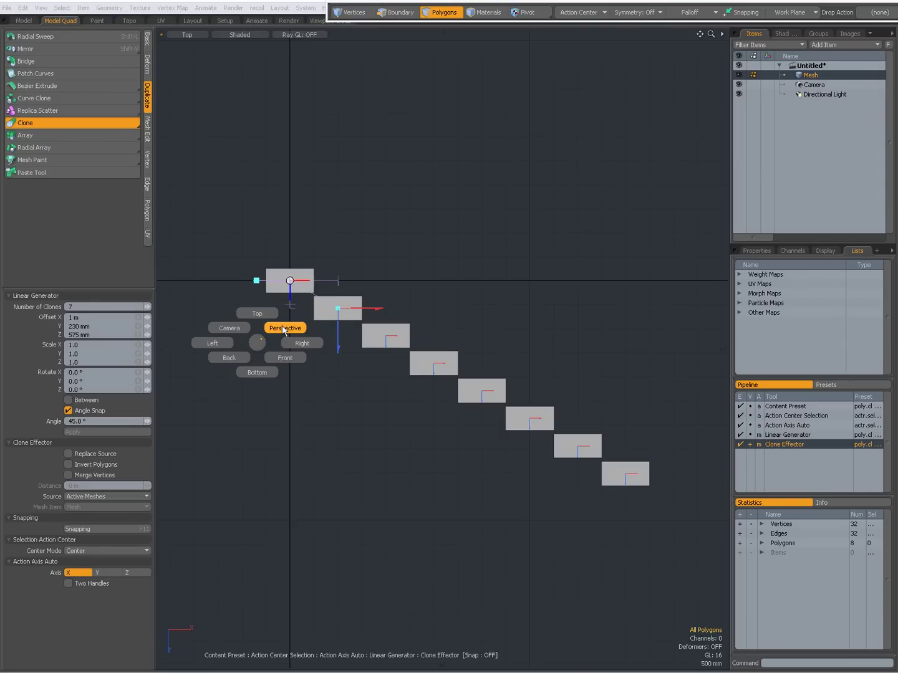
click(283, 328)
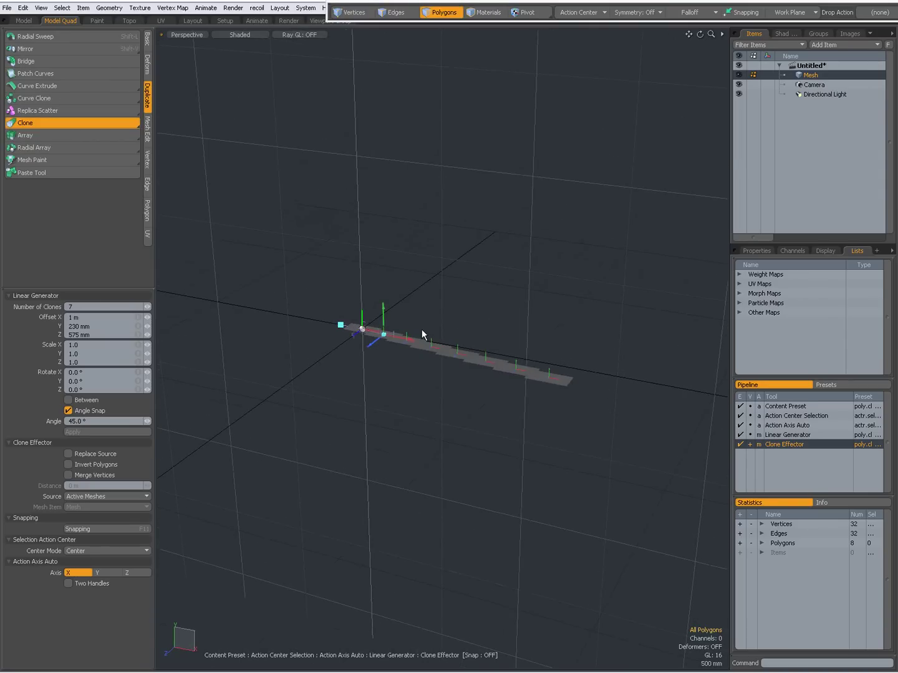
mouse_move(426, 338)
alt+mouse_down()
mouse_move(367, 379)
mouse_move(347, 378)
mouse_move(404, 332)
mouse_move(352, 341)
mouse_move(366, 349)
mouse_move(363, 327)
alt+mouse_up()
mouse_move(409, 371)
alt+mouse_down()
mouse_move(369, 345)
mouse_move(332, 390)
alt+mouse_up()
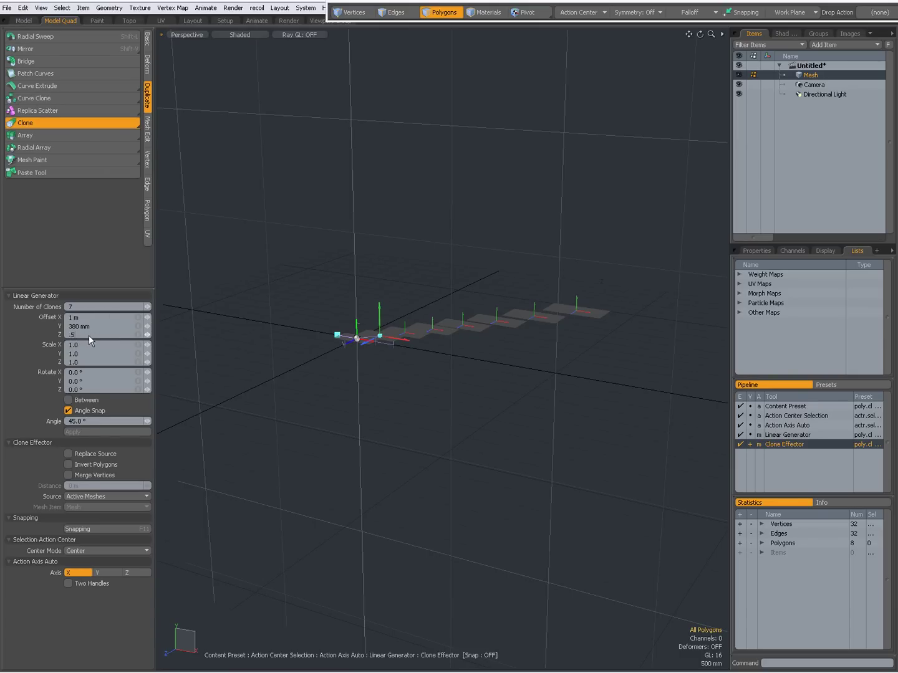
key(Return)
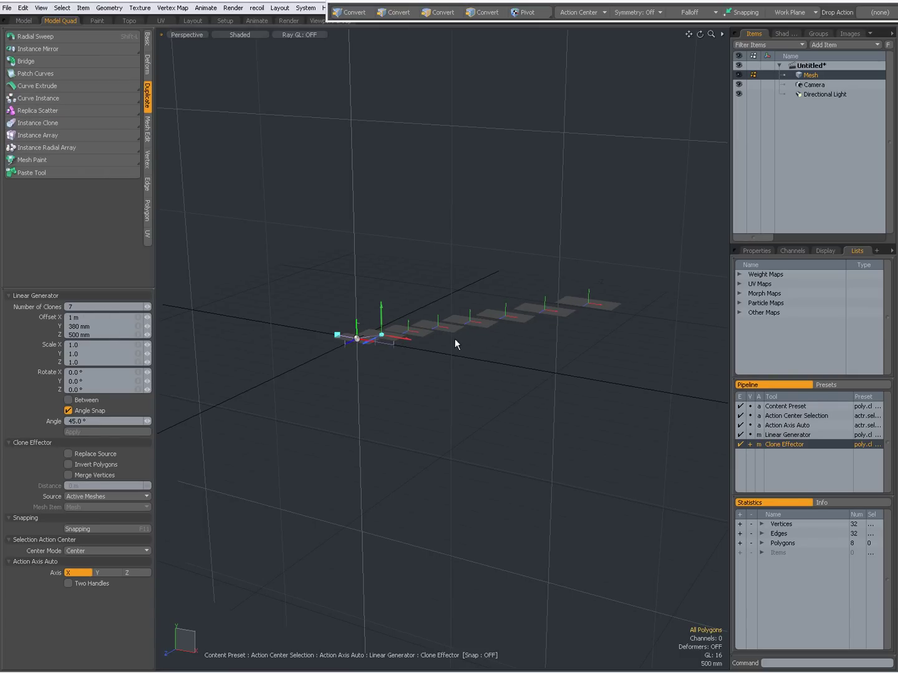
Set the X scale of the clones to 2.0
mouse_move(454, 339)
alt+mouse_down()
mouse_move(446, 440)
mouse_move(389, 461)
mouse_move(399, 345)
alt+mouse_up()
key(ctrl+space)
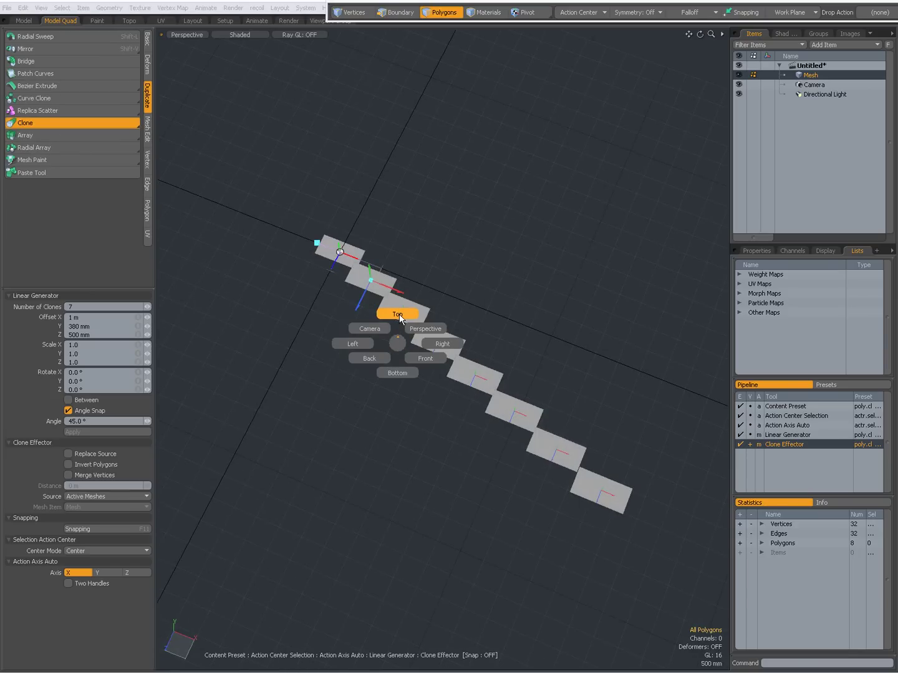
click(399, 317)
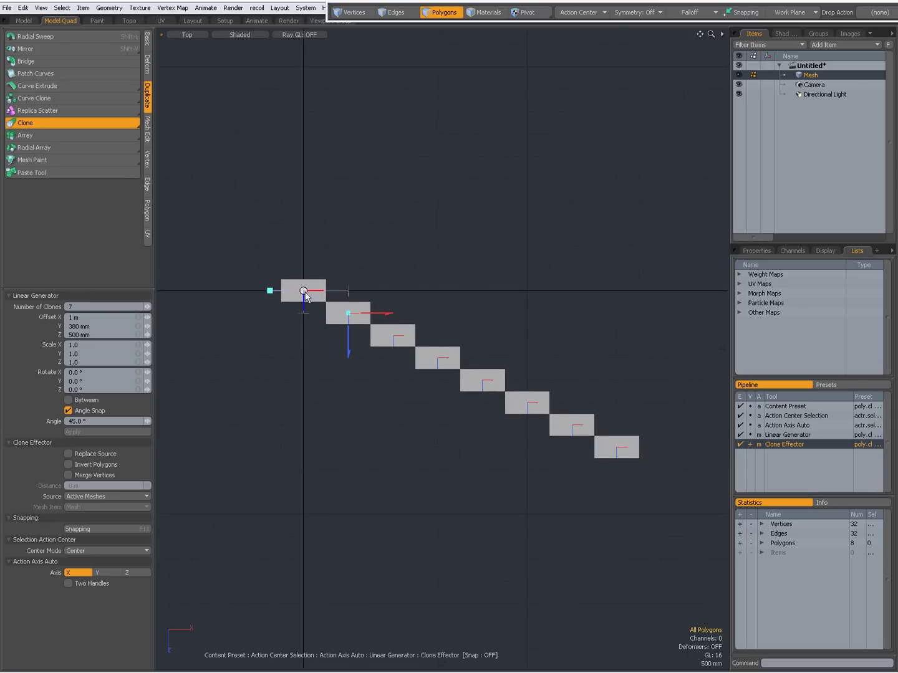
key(ctrl+space)
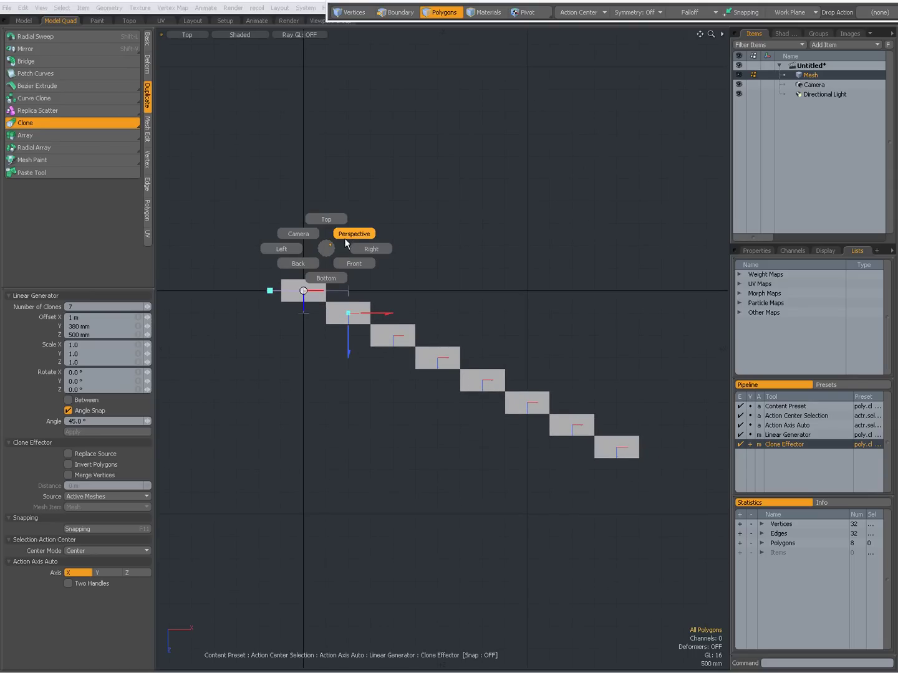
click(352, 235)
mouse_move(435, 414)
alt+mouse_down()
mouse_move(426, 213)
mouse_move(429, 370)
mouse_move(450, 366)
mouse_move(461, 413)
mouse_move(441, 382)
alt+mouse_up()
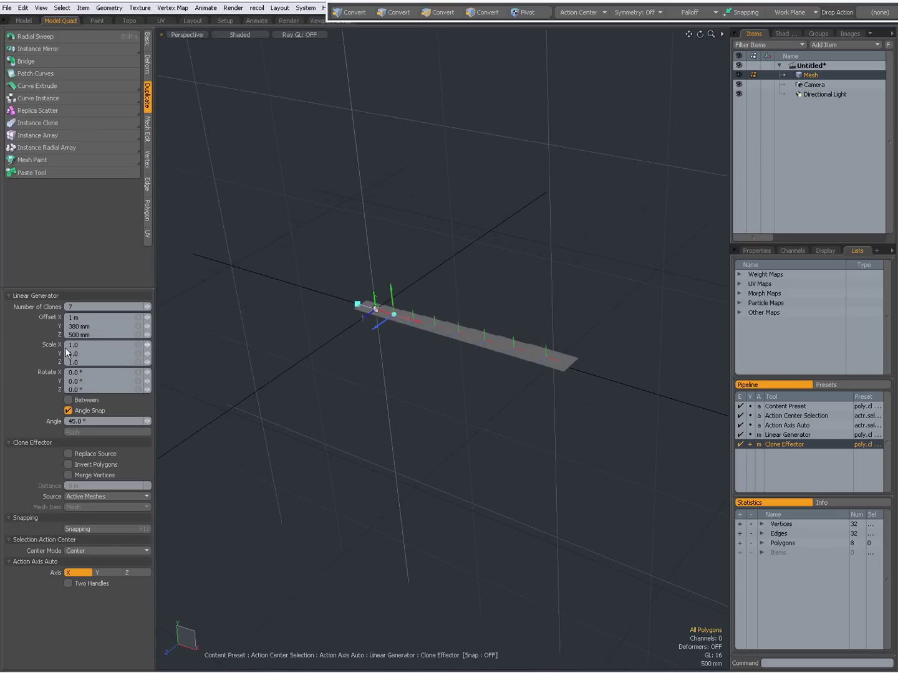
mouse_move(407, 350)
alt+mouse_down()
mouse_move(467, 381)
mouse_move(400, 322)
mouse_move(367, 440)
mouse_move(349, 436)
mouse_move(391, 391)
mouse_move(378, 430)
mouse_move(395, 409)
mouse_move(306, 299)
alt+mouse_up()
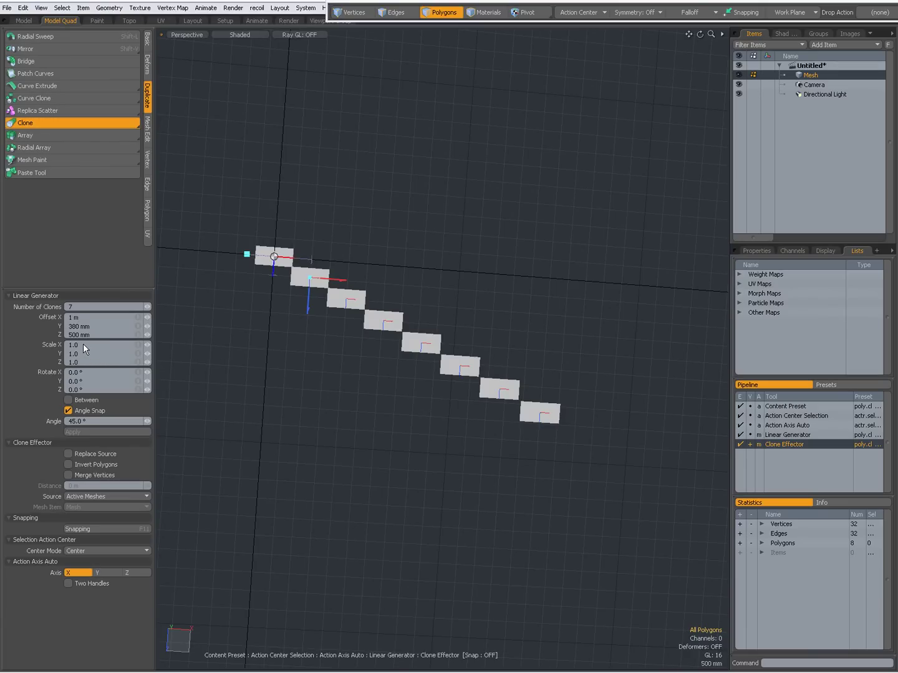
drag(67, 343, 609, 409)
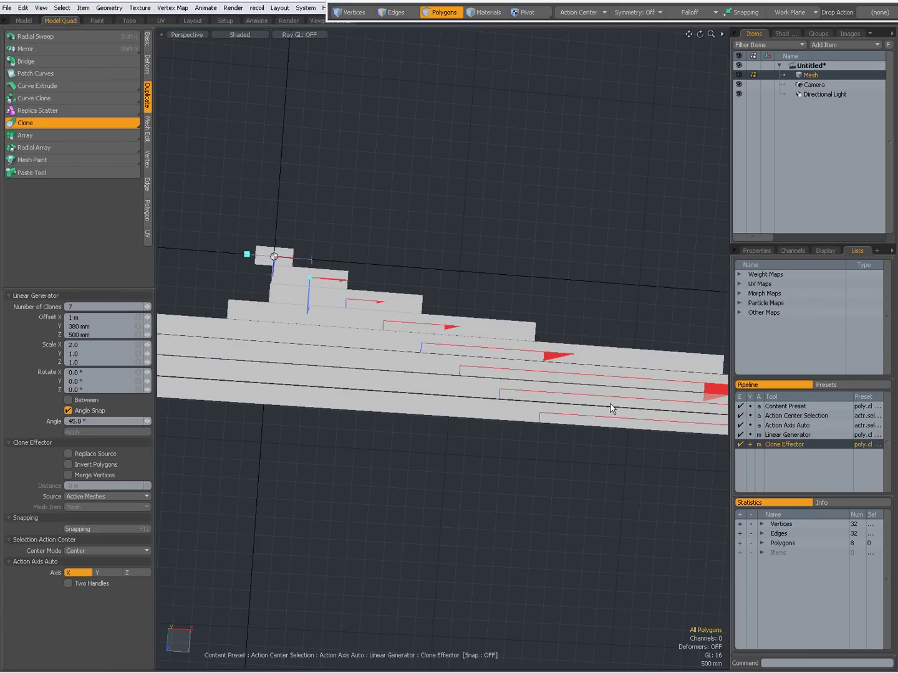
Reduce the X scale of the clones to 1.2
click(81, 346)
text(1.2)
key(Return)
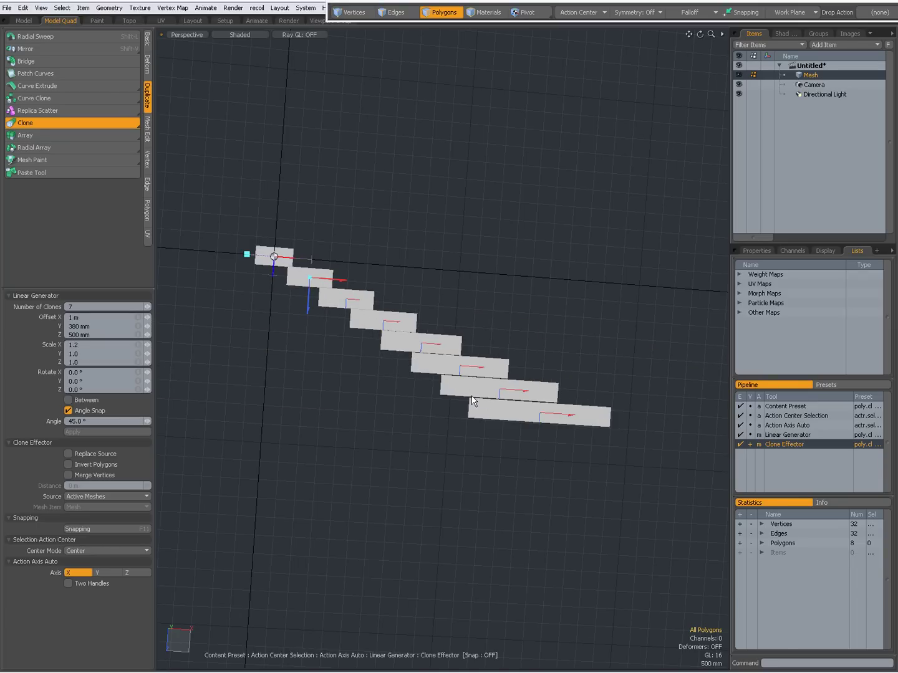
Set the clones' Z scale to 1.5, and reset all scale values to 1.0
mouse_move(575, 426)
alt+mouse_down()
mouse_move(514, 431)
mouse_move(472, 294)
mouse_move(158, 350)
mouse_move(447, 268)
mouse_move(459, 241)
mouse_move(461, 351)
alt+mouse_up()
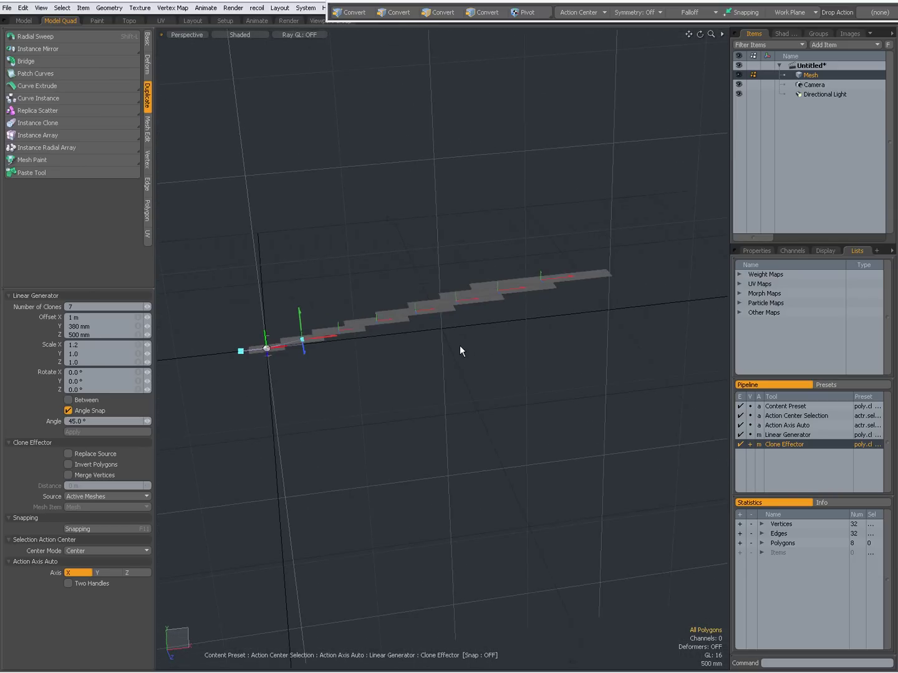
mouse_move(278, 359)
alt+mouse_down()
mouse_move(310, 335)
mouse_move(451, 497)
alt+mouse_up()
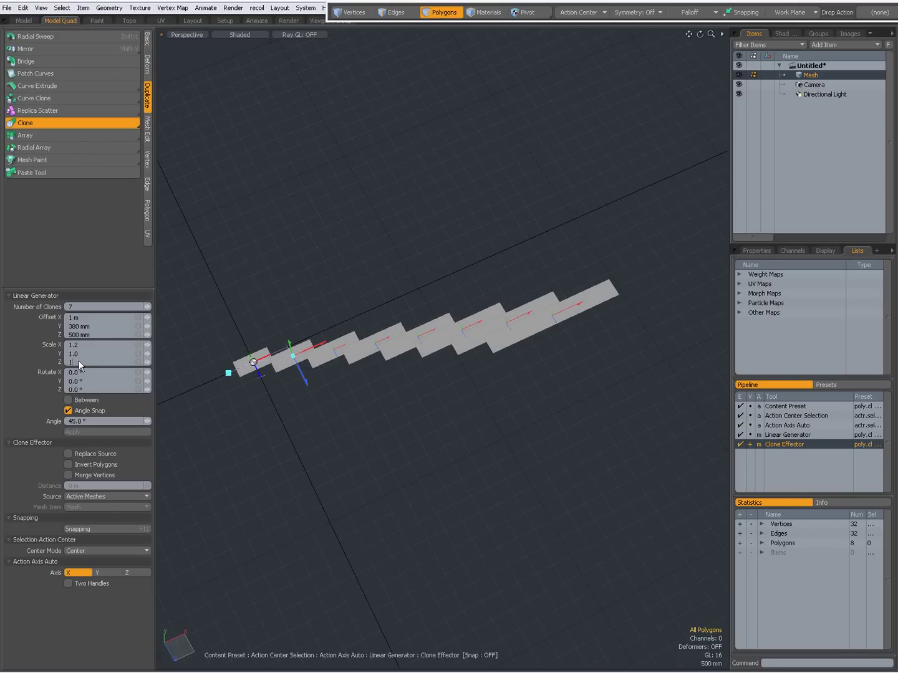
key(Return)
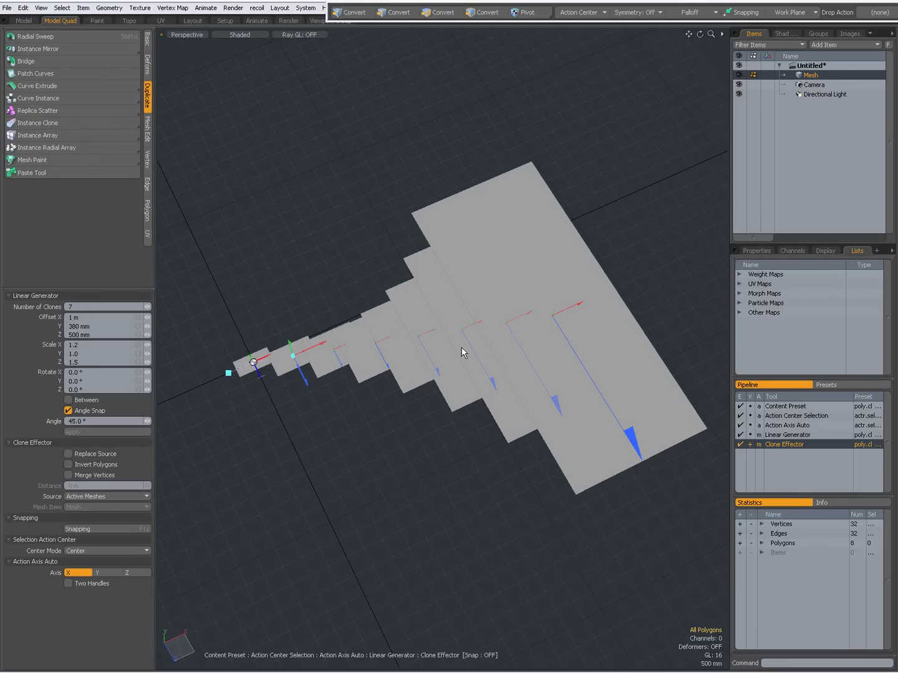
mouse_move(461, 348)
alt+mouse_down()
mouse_move(405, 328)
mouse_move(425, 356)
mouse_move(375, 281)
mouse_move(420, 315)
mouse_move(336, 287)
mouse_move(520, 394)
mouse_move(434, 417)
mouse_move(353, 269)
mouse_move(354, 217)
mouse_move(343, 209)
mouse_move(339, 293)
mouse_move(366, 317)
mouse_move(340, 306)
mouse_move(407, 351)
alt+mouse_up()
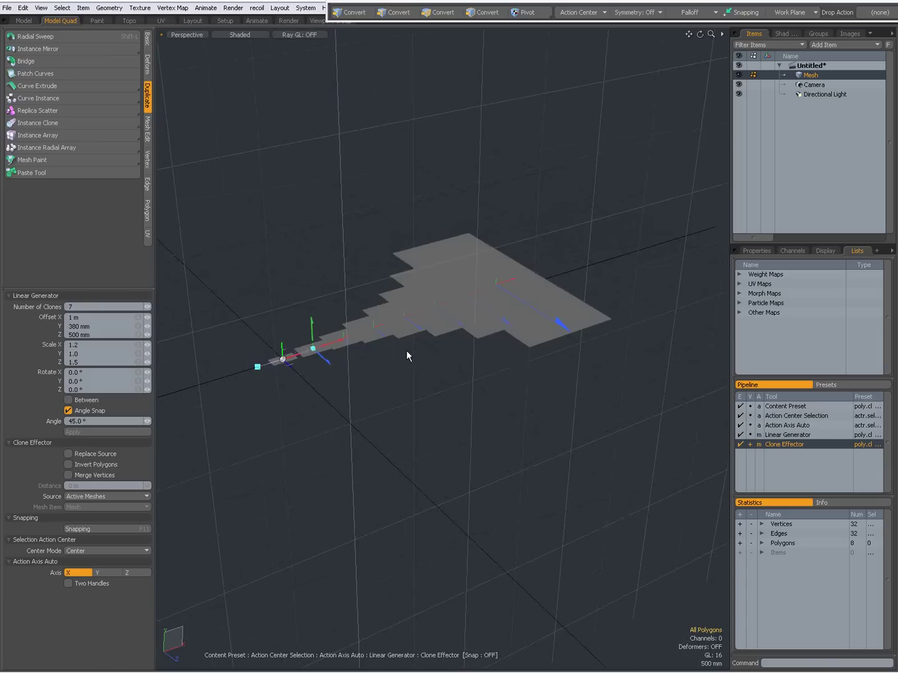
click(138, 344)
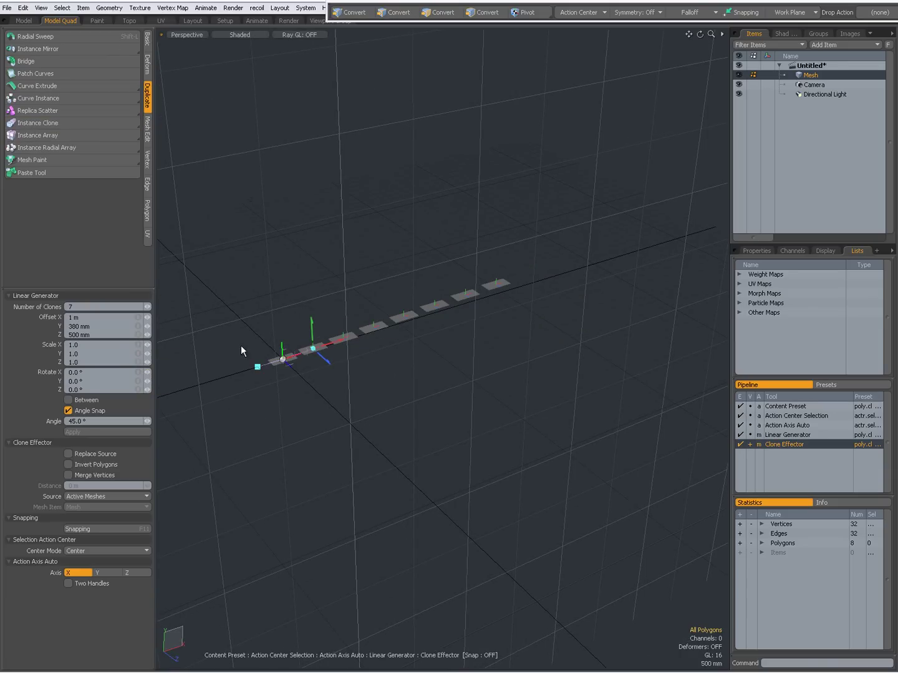
Rotate each successive clone by 20° around the Z axis
alt+drag(241, 344, 558, 429)
scroll(401, 357, up, 5)
alt+shift+drag(448, 366, 475, 379)
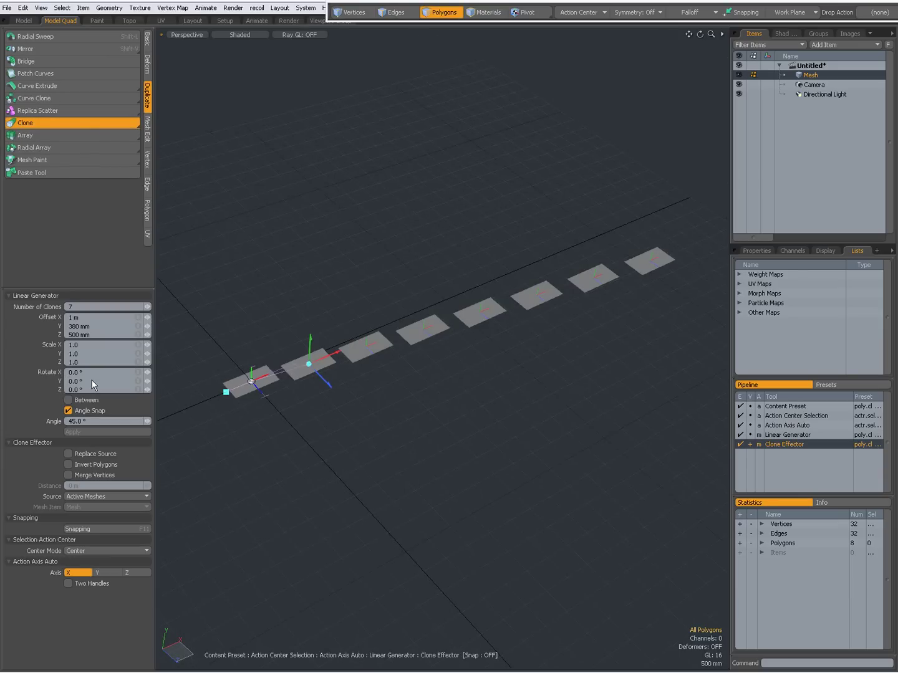
mouse_move(377, 383)
alt+mouse_down()
mouse_move(326, 356)
mouse_move(130, 378)
alt+mouse_up()
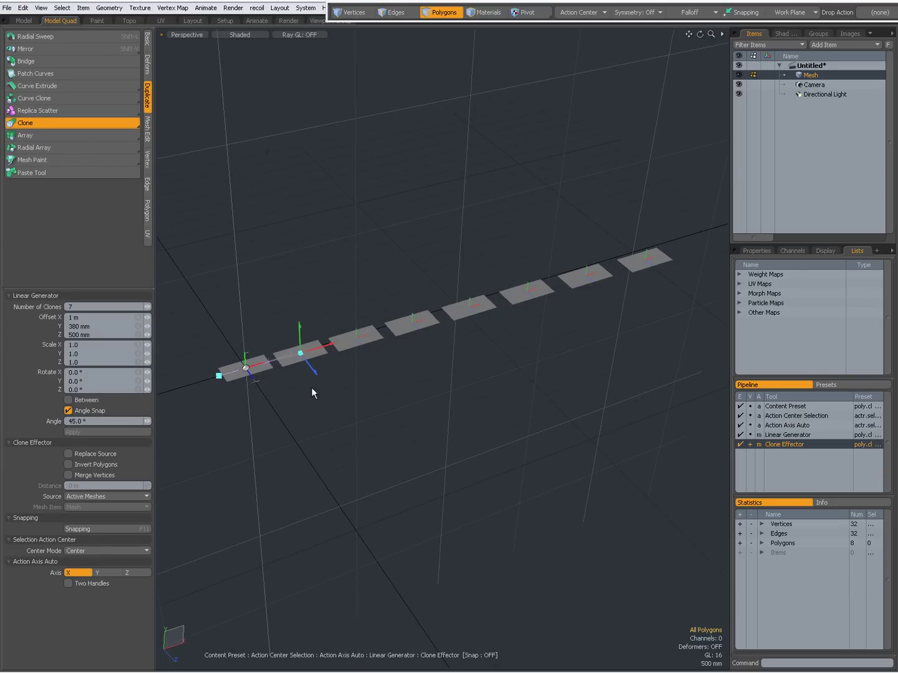
mouse_move(312, 387)
alt+mouse_down()
mouse_move(361, 373)
mouse_move(311, 367)
alt+mouse_up()
double_click(82, 389)
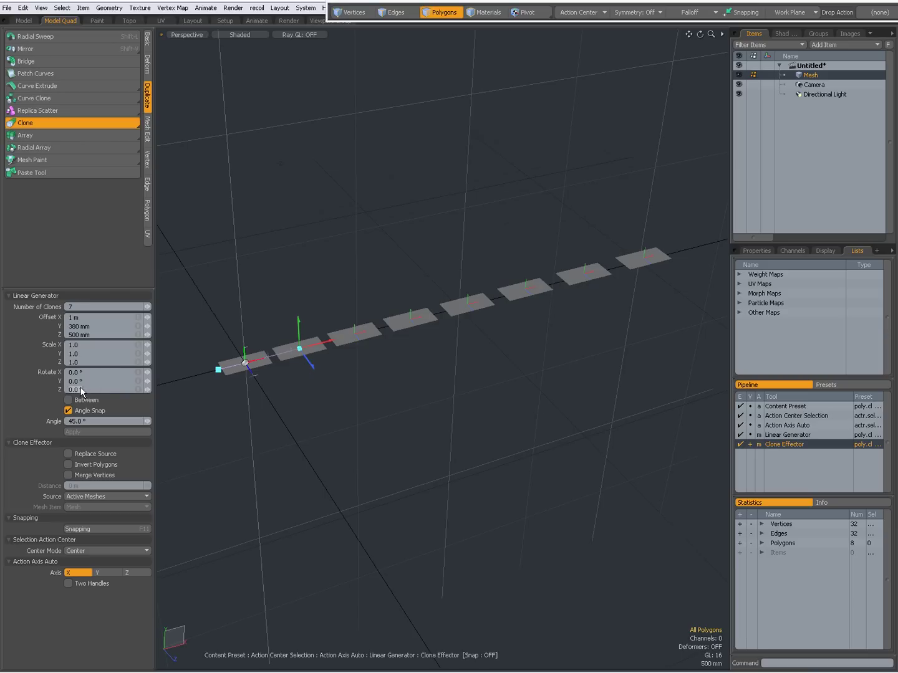
text(20)
key(Return)
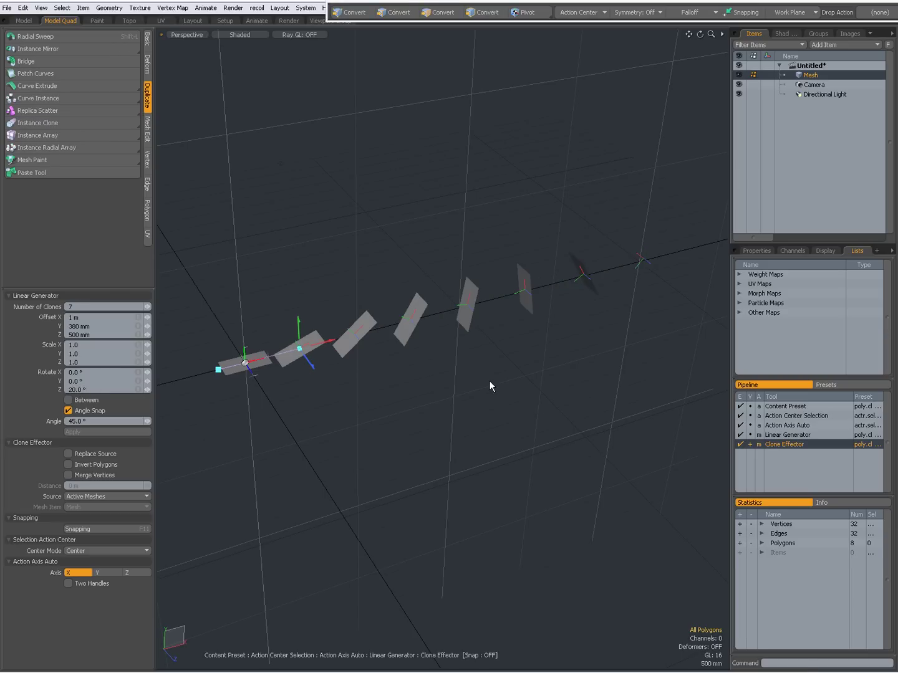
Reset all clone offsets to 0 m, and space the rotated clones about 1.38 m apart along X
mouse_move(489, 385)
alt+mouse_down()
mouse_move(504, 304)
mouse_move(312, 347)
mouse_move(439, 408)
alt+mouse_up()
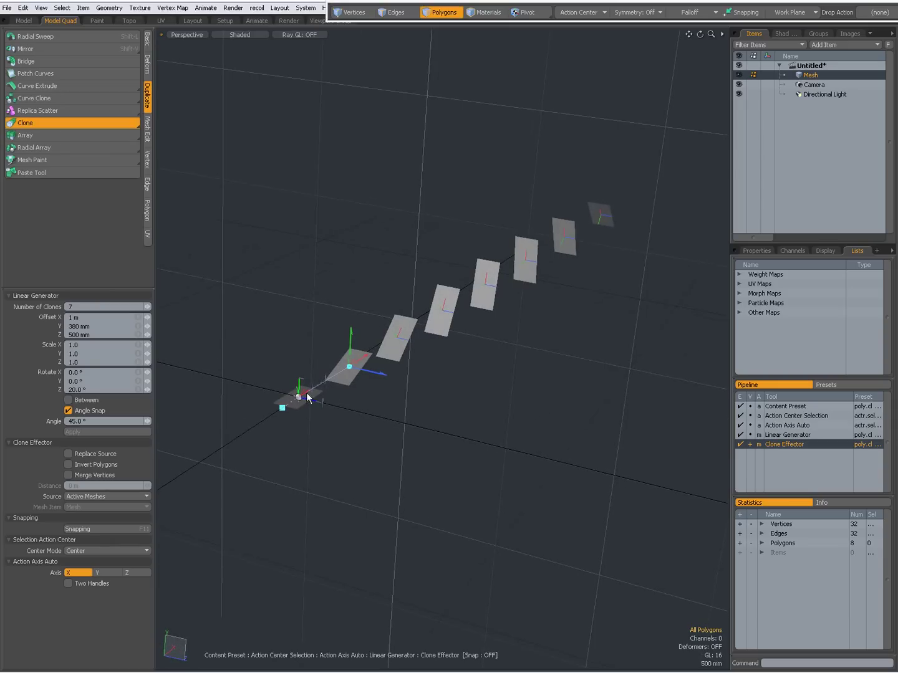
alt+drag(586, 355, 182, 333)
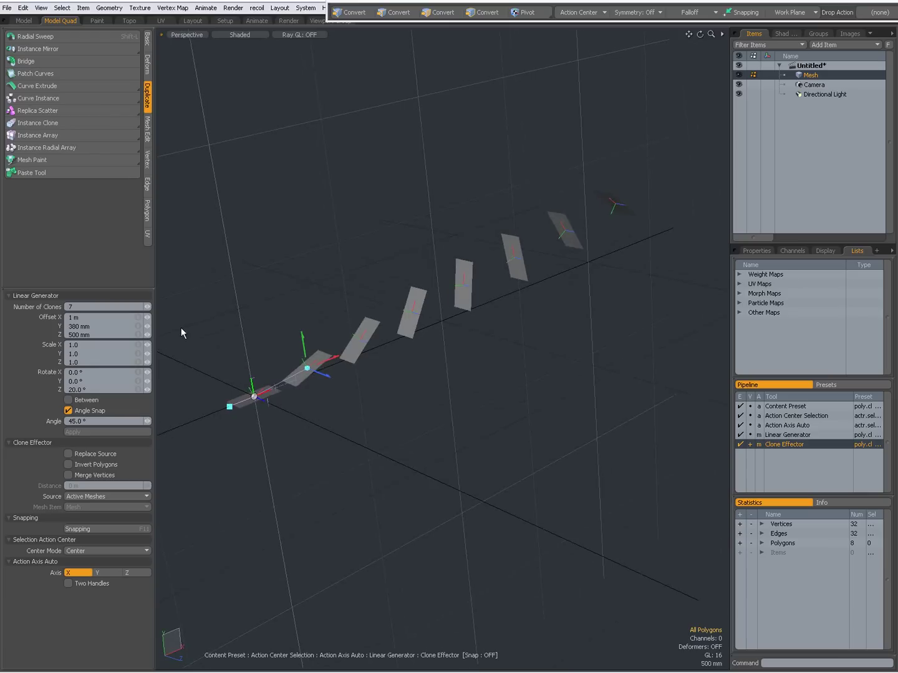
click(137, 317)
text(0)
key(Return)
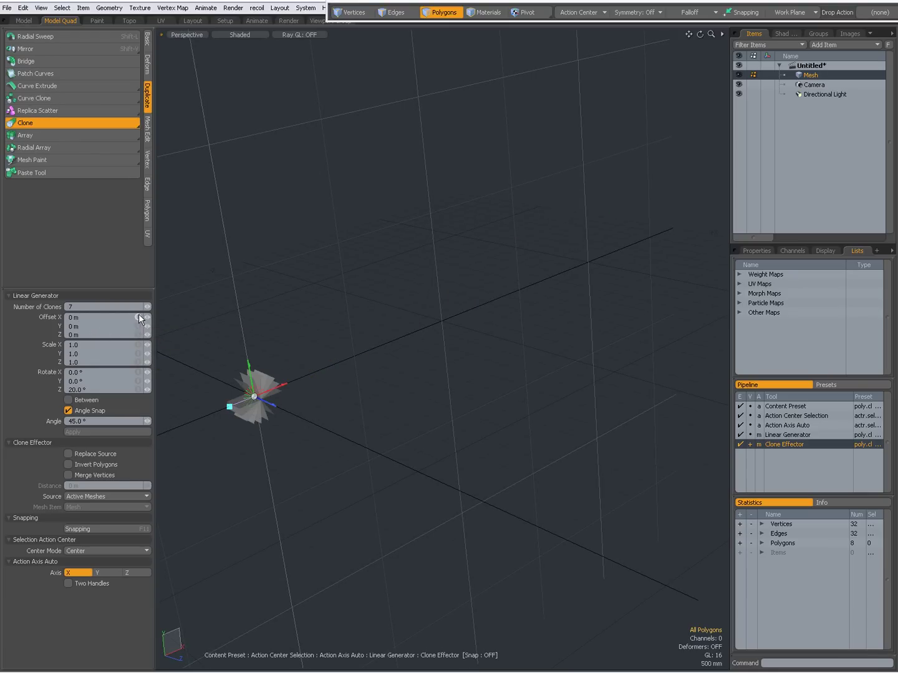
drag(279, 382, 354, 356)
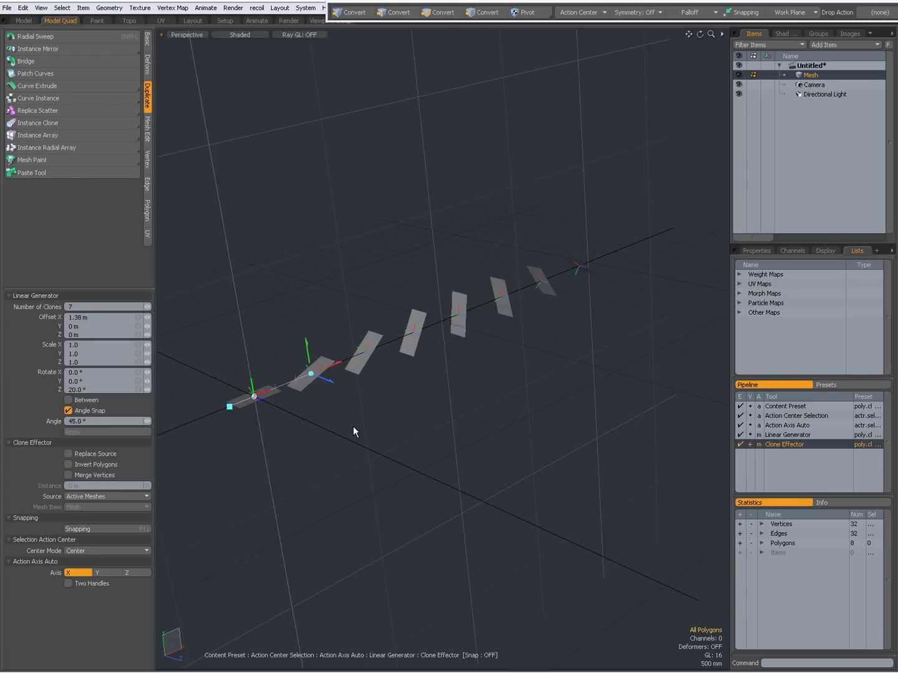
Tighten the clones' X offset to about 830 mm, and widen it to about 1.01 m
mouse_move(353, 426)
alt+mouse_down()
mouse_move(304, 499)
mouse_move(451, 390)
mouse_move(399, 395)
mouse_move(481, 473)
mouse_move(496, 415)
mouse_move(584, 424)
mouse_move(665, 352)
mouse_move(376, 391)
mouse_move(441, 385)
mouse_move(499, 442)
mouse_move(448, 413)
alt+mouse_up()
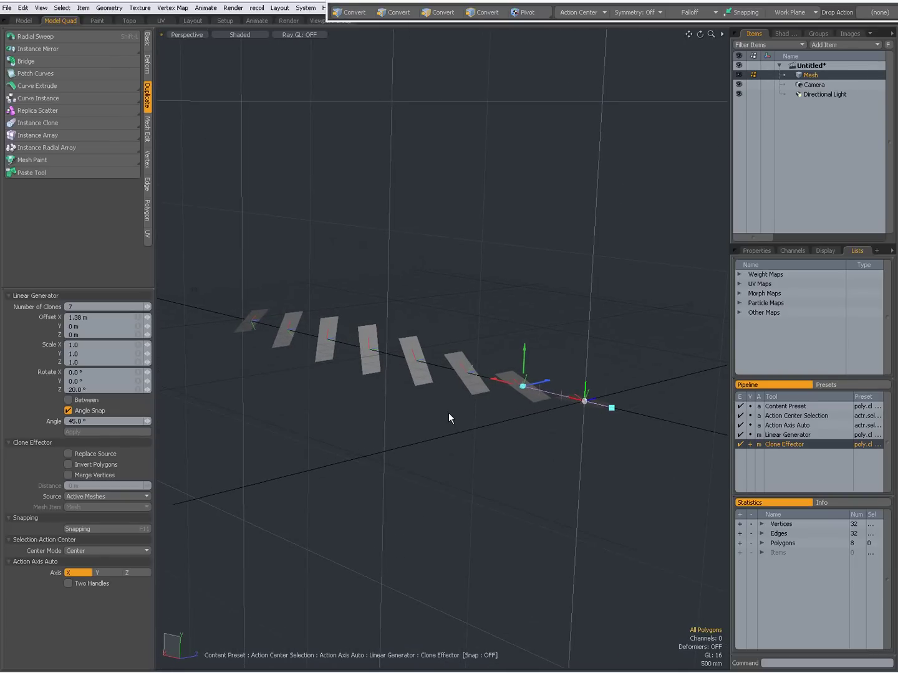
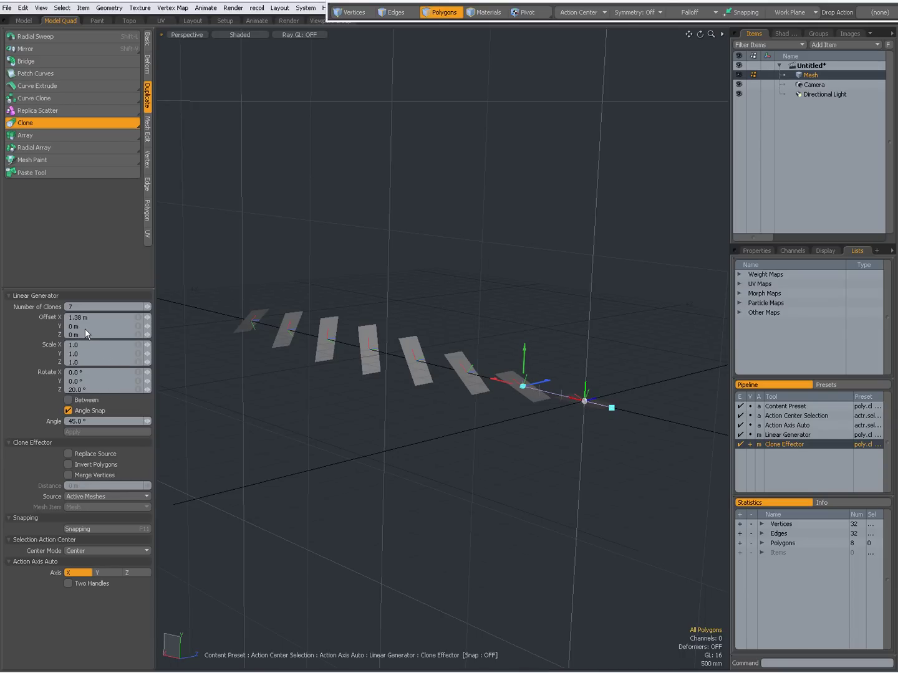
mouse_move(557, 417)
alt+mouse_down()
mouse_move(439, 433)
mouse_move(271, 414)
mouse_move(374, 395)
mouse_move(365, 407)
mouse_move(138, 405)
alt+mouse_up()
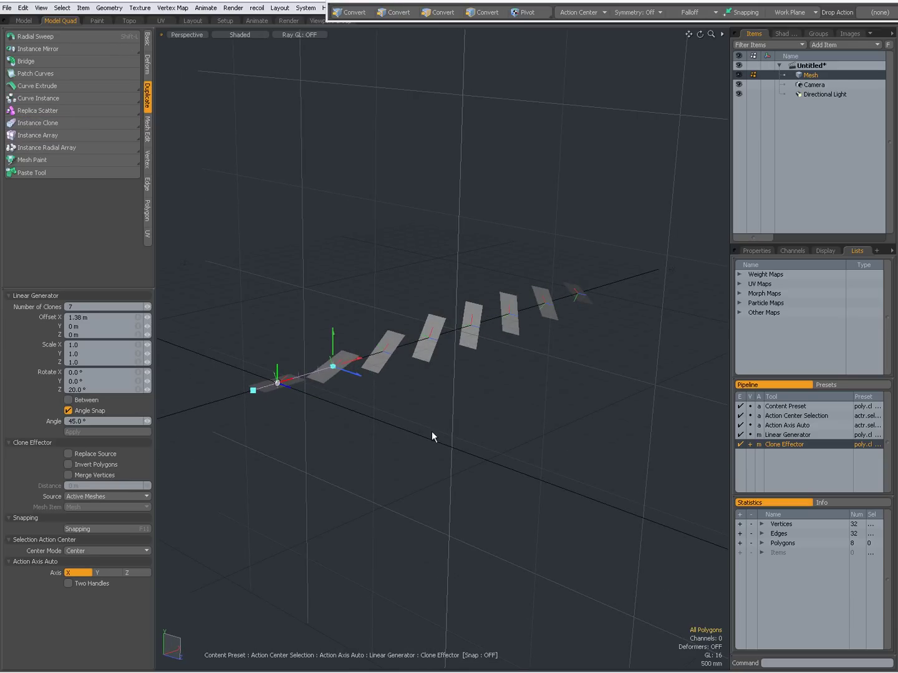
mouse_move(432, 436)
alt+mouse_down()
mouse_move(306, 430)
mouse_move(246, 413)
alt+mouse_up()
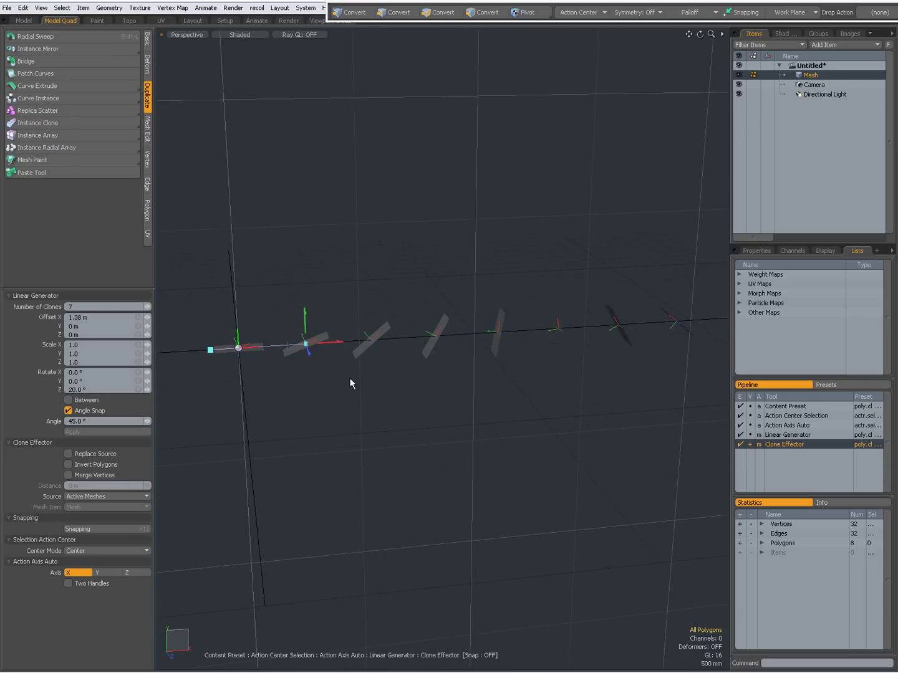
ctrl+alt+drag(243, 349, 398, 354)
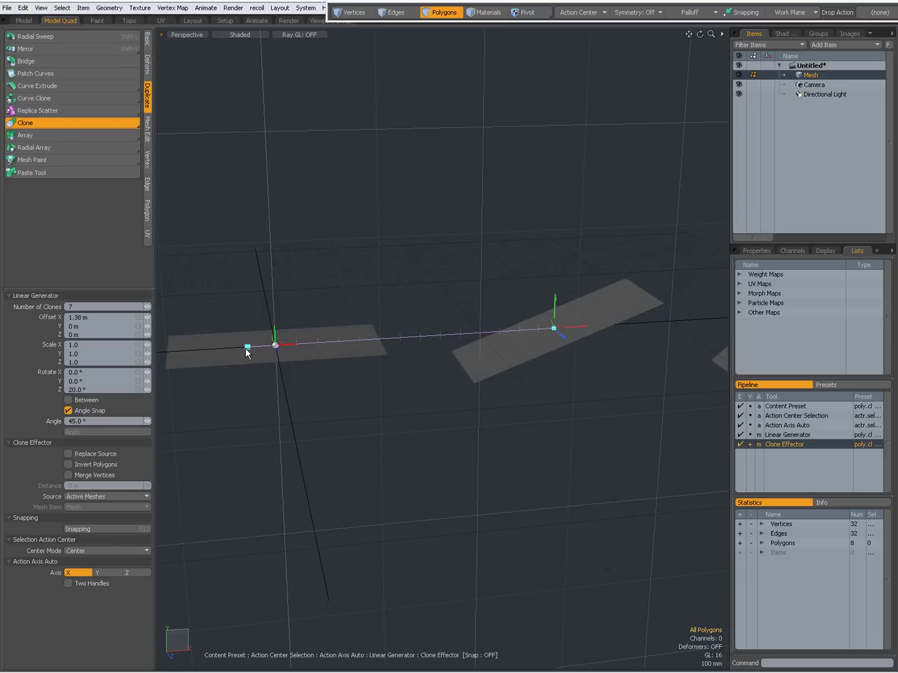
drag(575, 327, 328, 354)
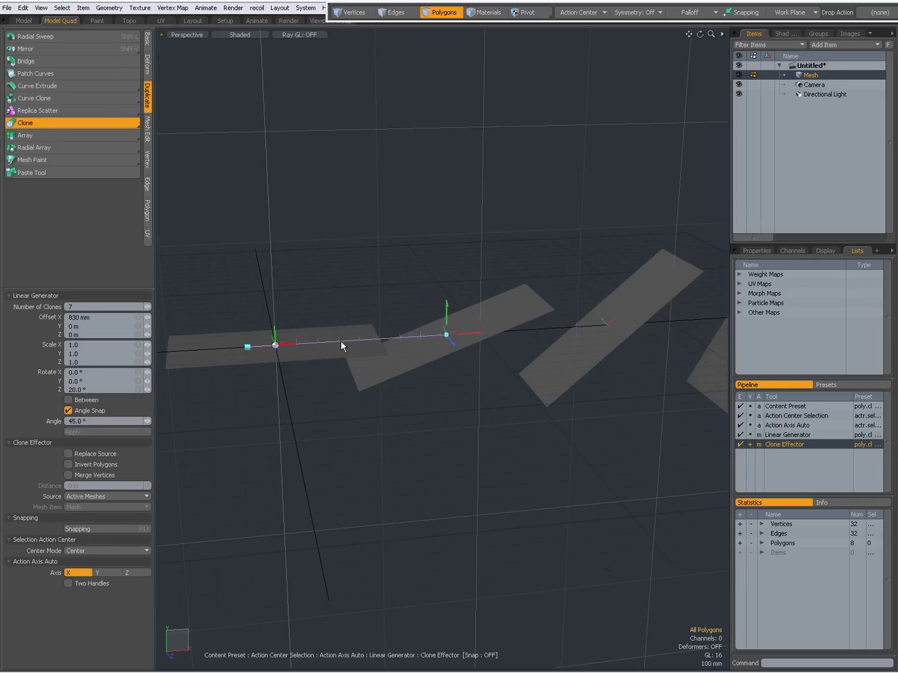
drag(468, 334, 508, 329)
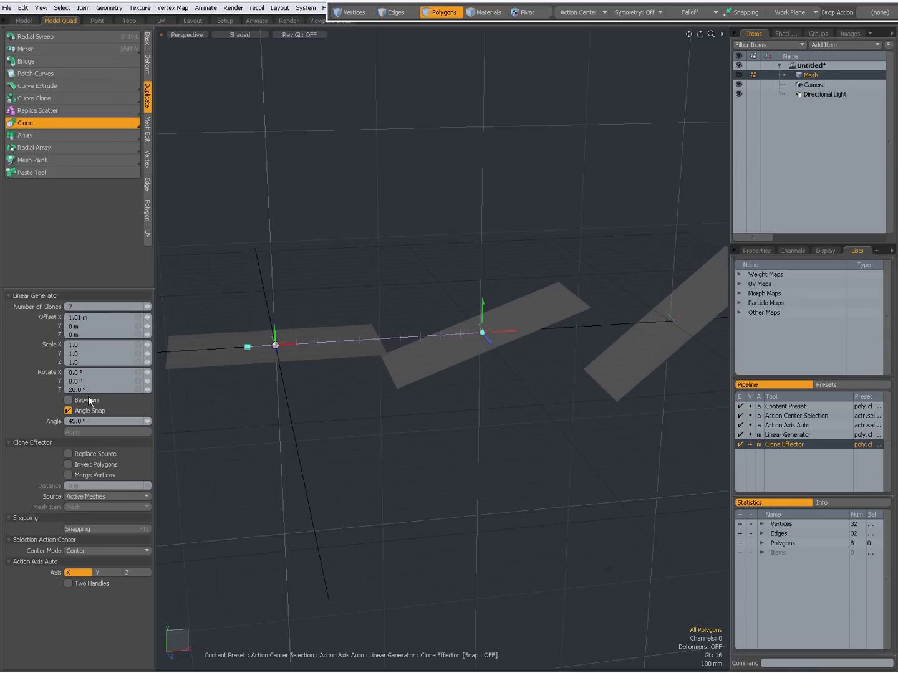
scroll(510, 405, down, 8)
alt+shift+drag(464, 381, 331, 373)
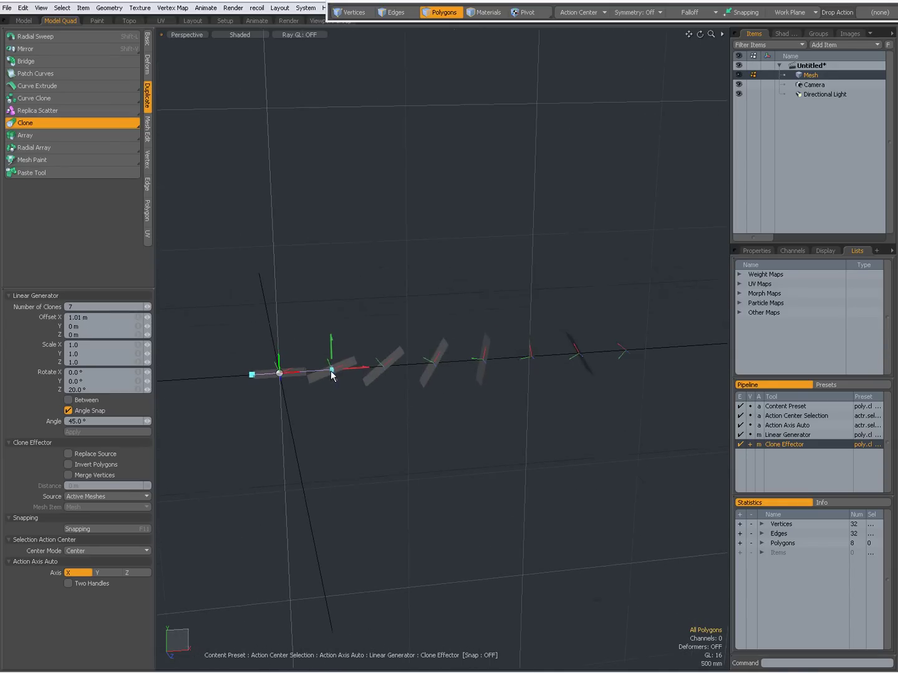
Turn on Between for the clones and spread them across a total X offset of about 3.88 m
scroll(367, 378, up, 5)
key(ctrl)
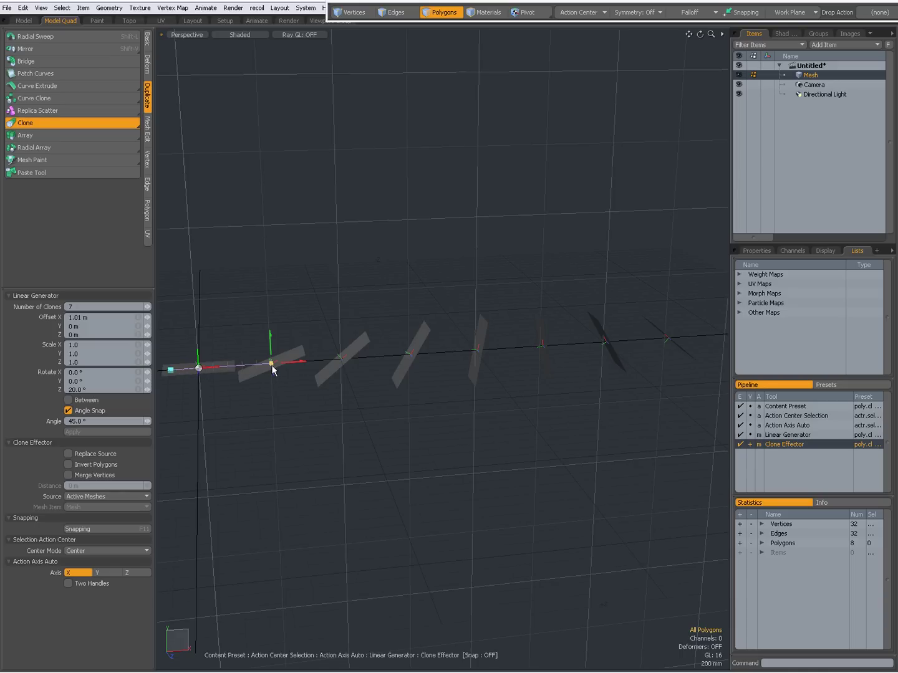
click(69, 400)
scroll(227, 367, up, 3)
alt+shift+drag(264, 367, 362, 345)
drag(422, 339, 591, 329)
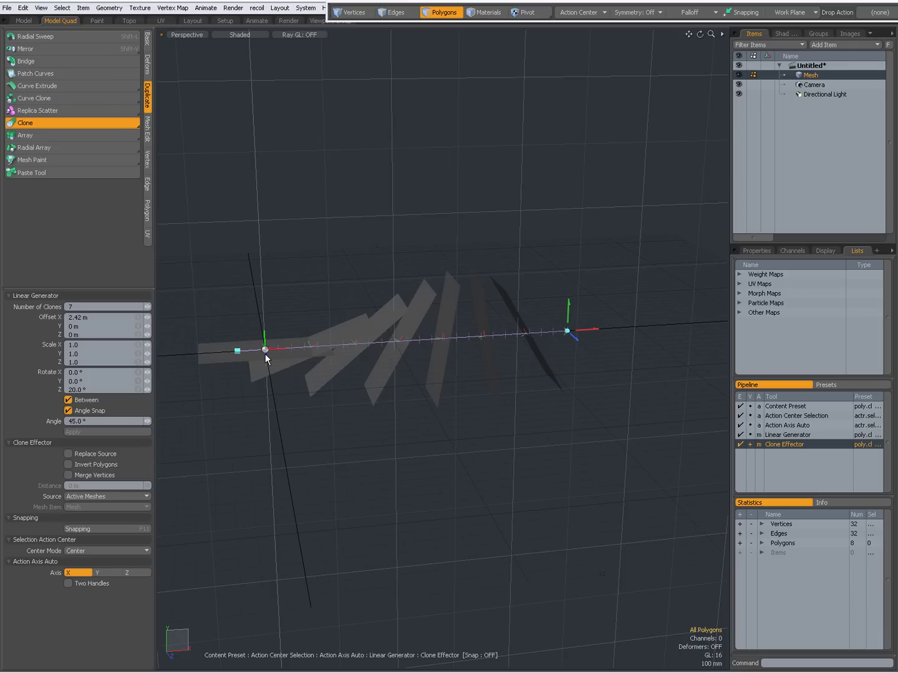
mouse_move(587, 337)
ctrl+alt+mouse_down()
mouse_move(485, 340)
mouse_move(665, 319)
ctrl+alt+mouse_up()
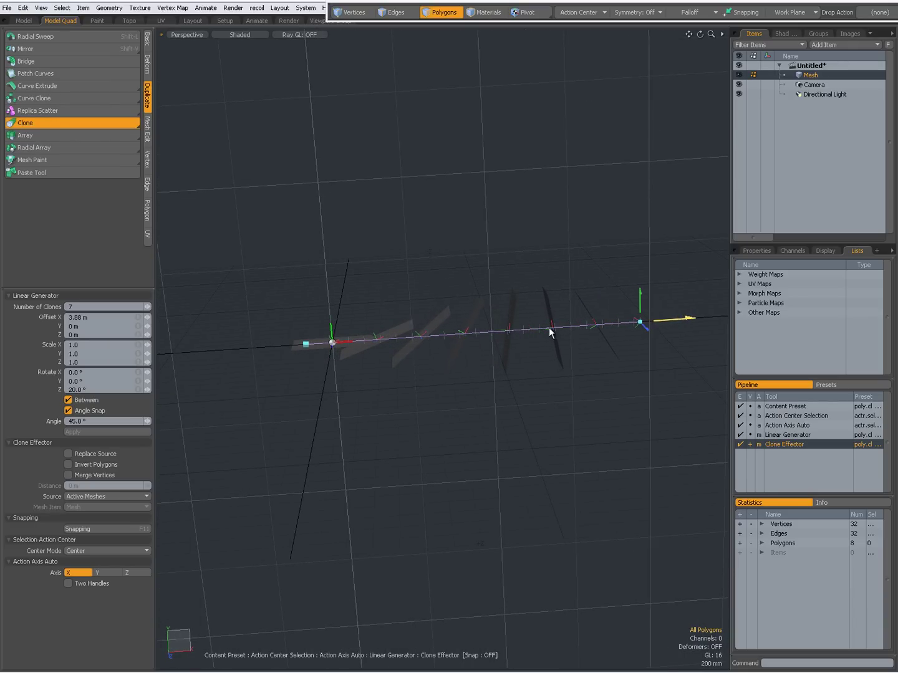
mouse_move(459, 334)
alt+mouse_down()
mouse_move(537, 364)
mouse_move(475, 354)
alt+mouse_up()
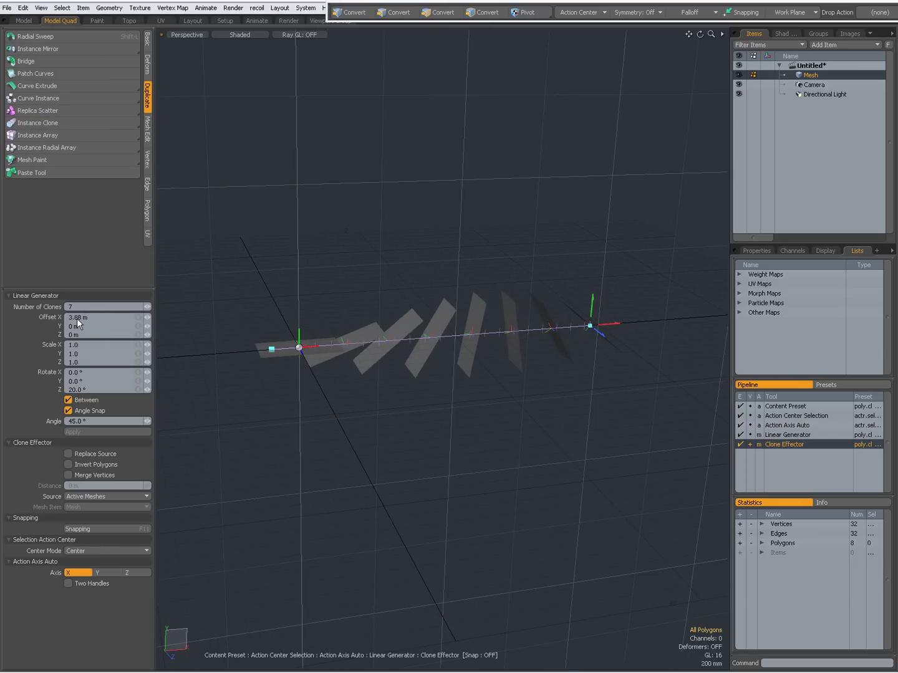
Reset the clones' rotation to 0° and stretch their total X offset to about 7.34 m
click(138, 373)
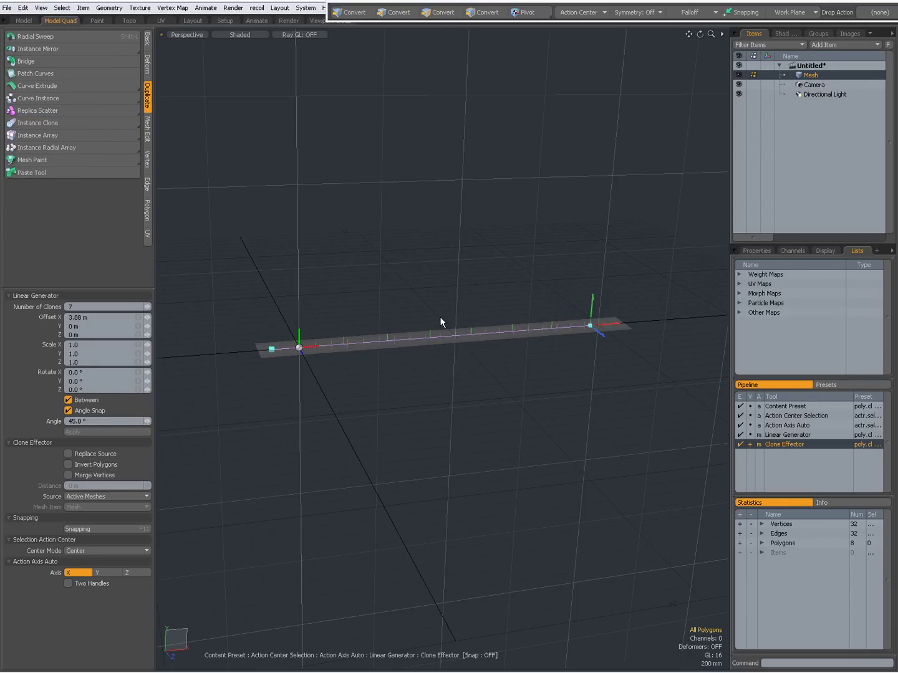
alt+drag(440, 321, 365, 416)
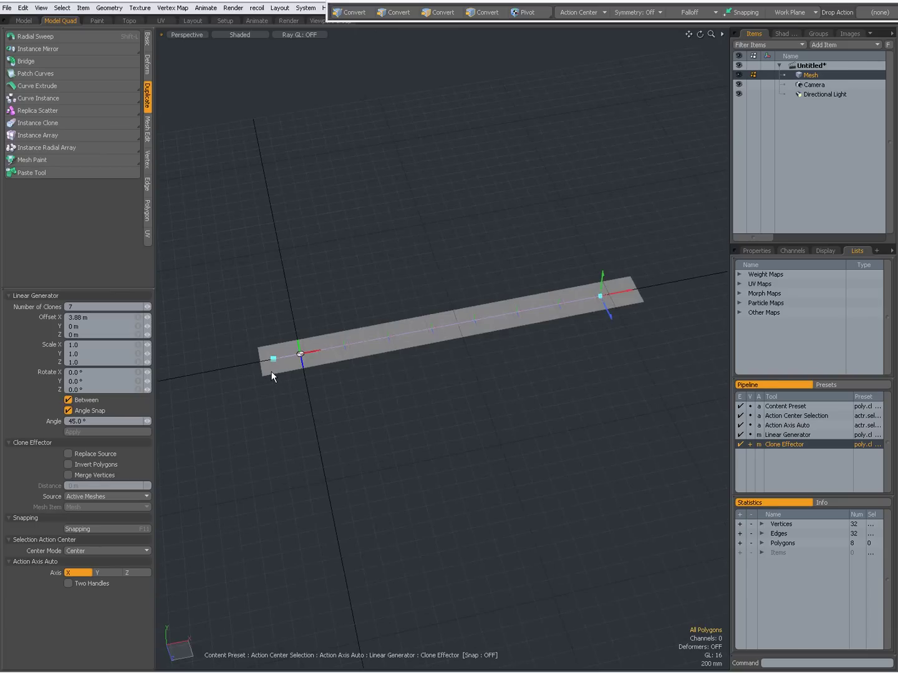
scroll(504, 349, down, 2)
alt+shift+drag(503, 343, 438, 362)
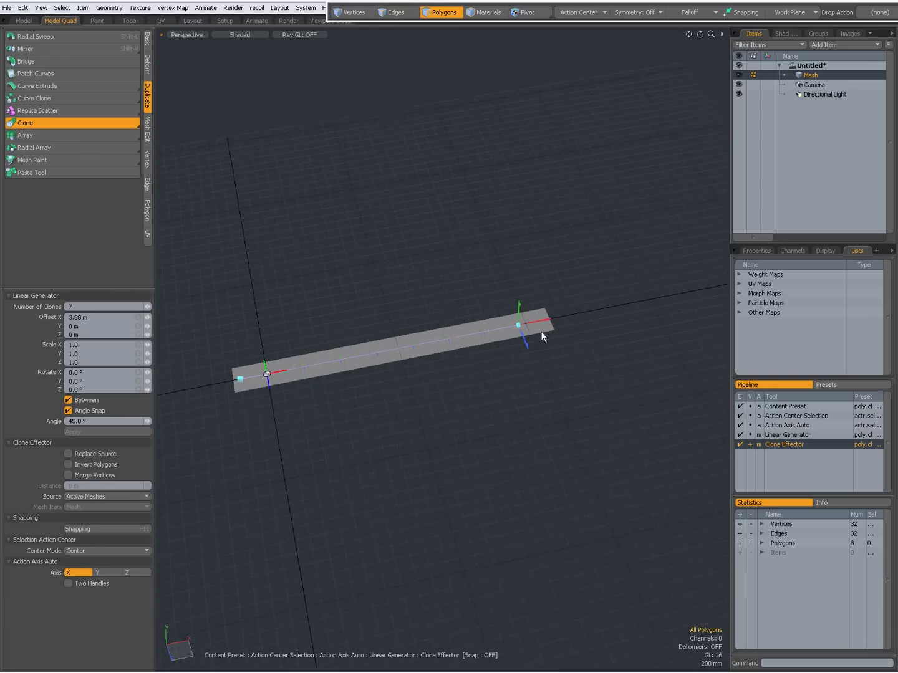
mouse_move(547, 319)
mouse_down()
mouse_move(688, 291)
mouse_move(433, 350)
mouse_move(577, 318)
mouse_move(540, 324)
mouse_up()
scroll(608, 313, down, 4)
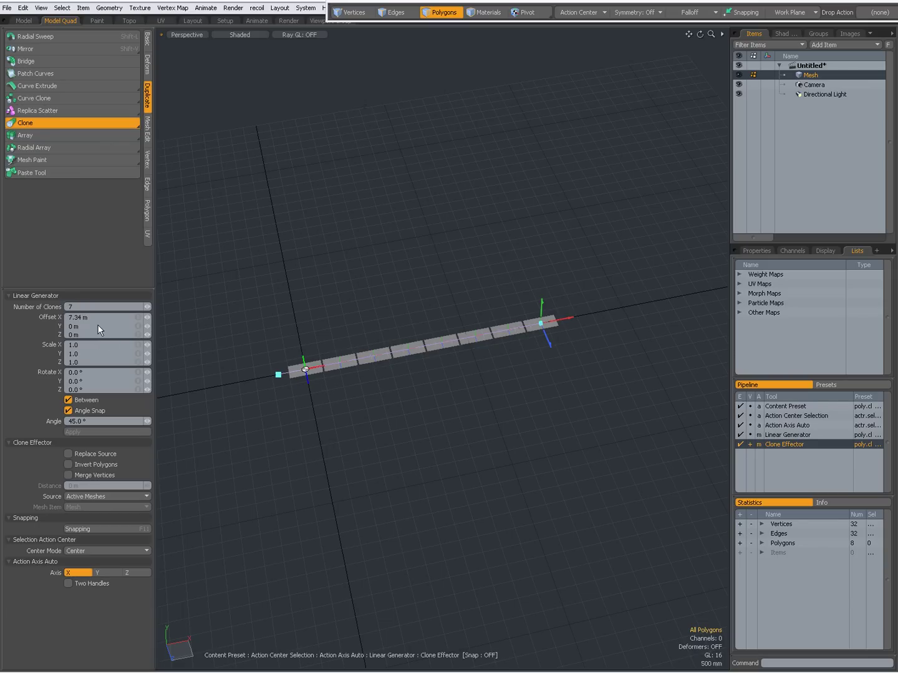
Set the total X offset of the clones to exactly 7 m and check the joints between the polygons
click(80, 315)
text(7)
key(Return)
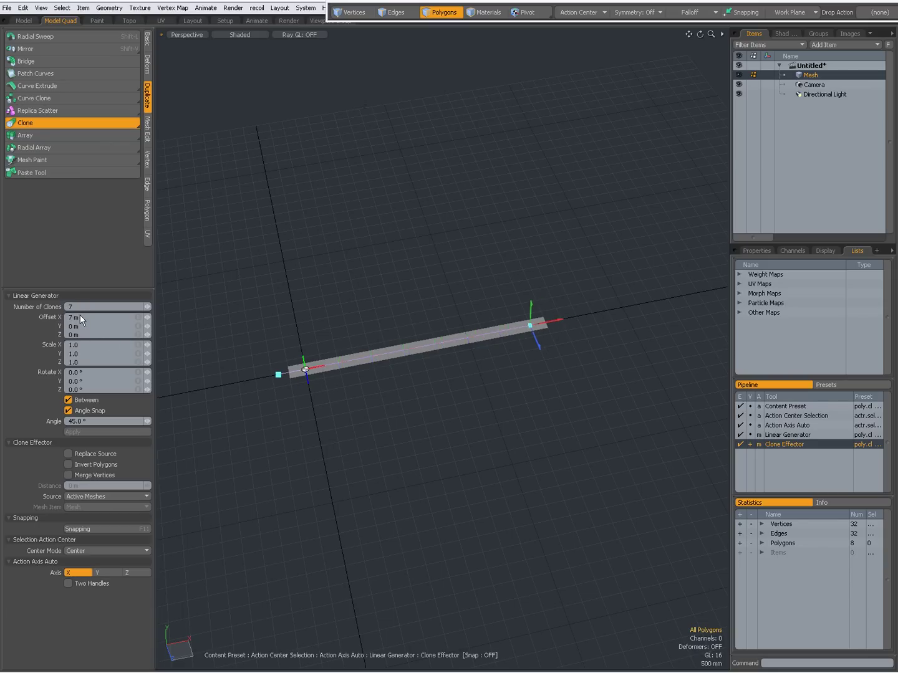
ctrl+alt+drag(314, 367, 468, 369)
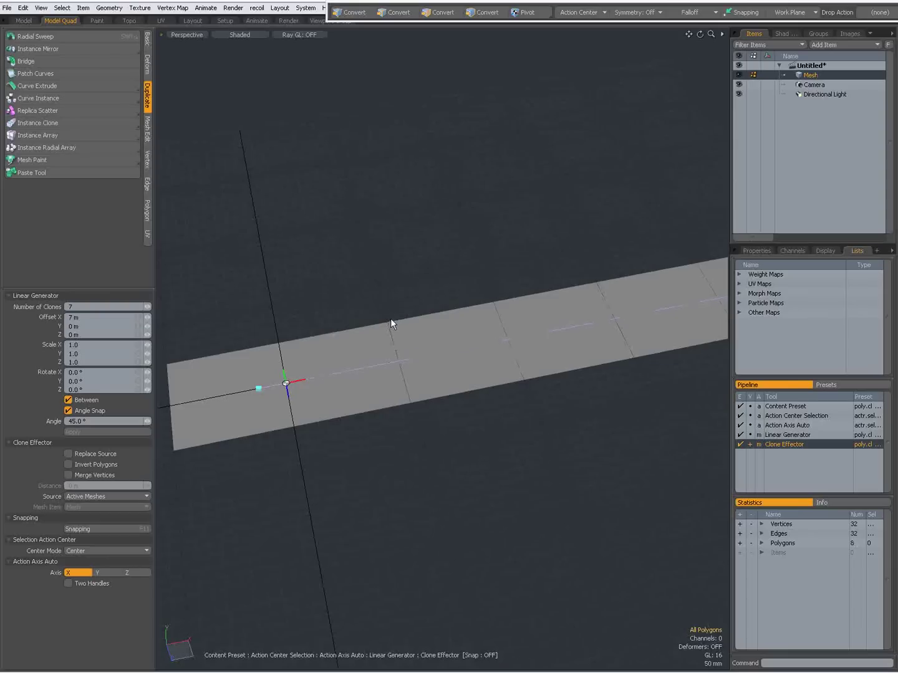
key(ctrl)
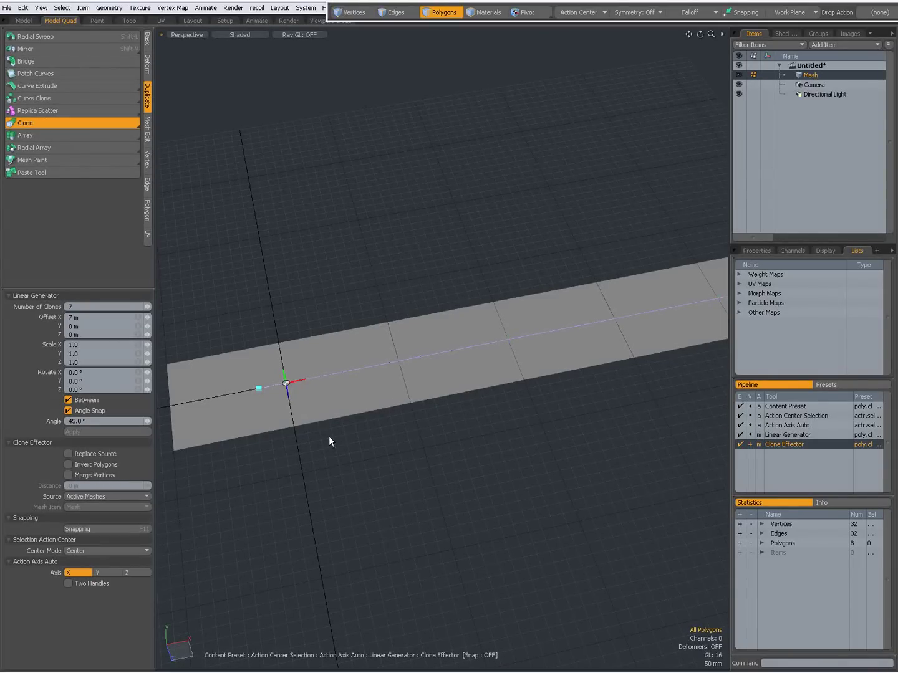
ctrl+alt+drag(434, 411, 432, 347)
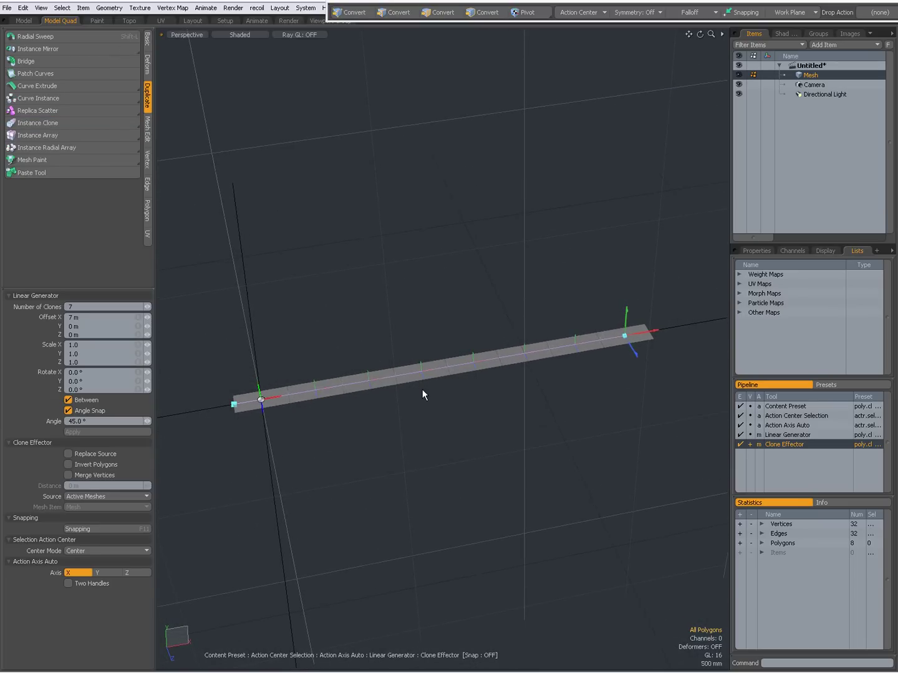
Turn off Between and set the X offset per clone to 1 m
click(69, 400)
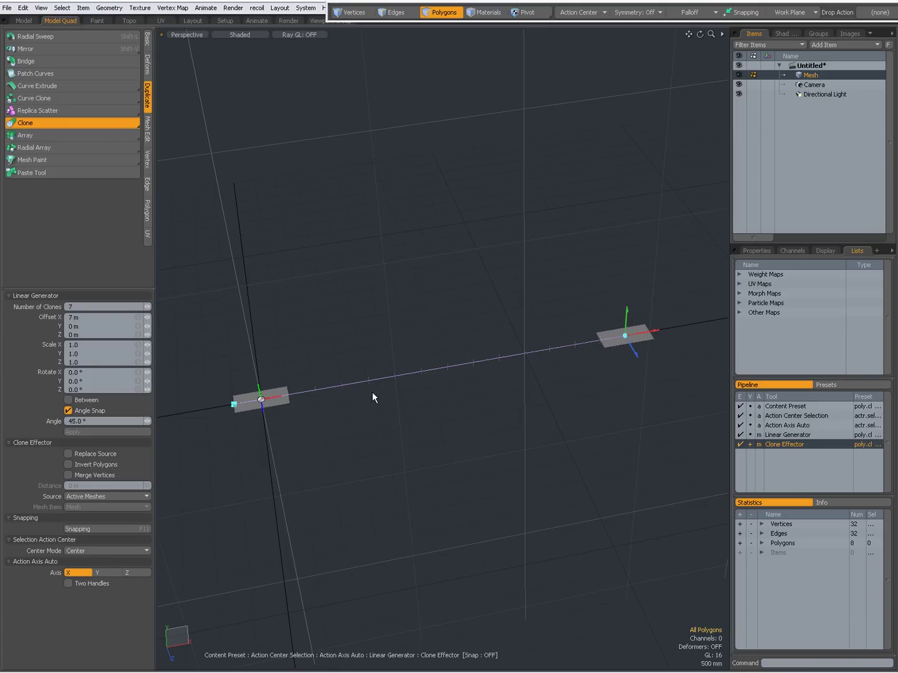
key(a)
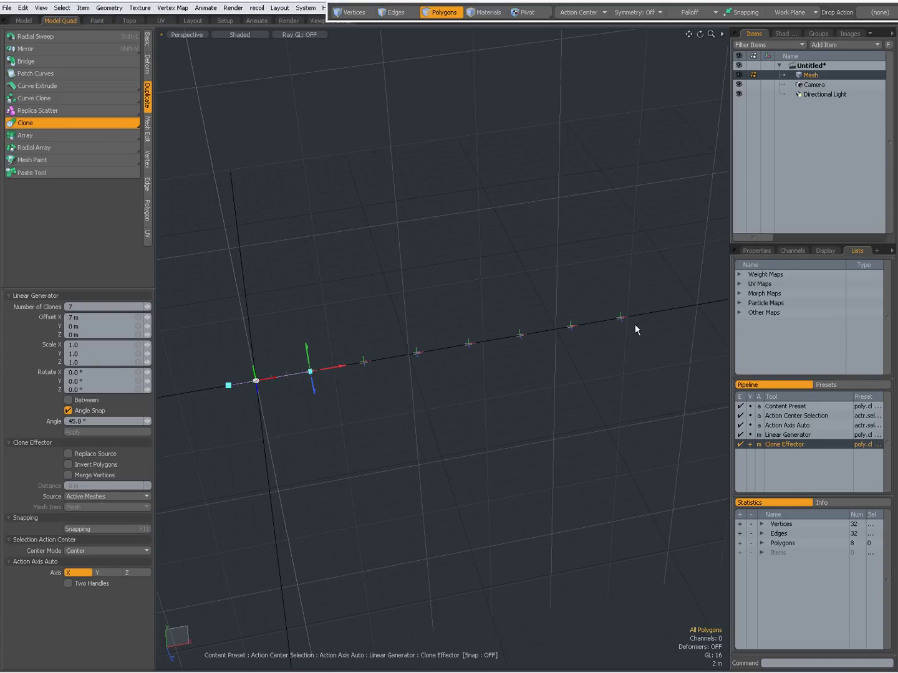
ctrl+alt+drag(271, 390, 479, 386)
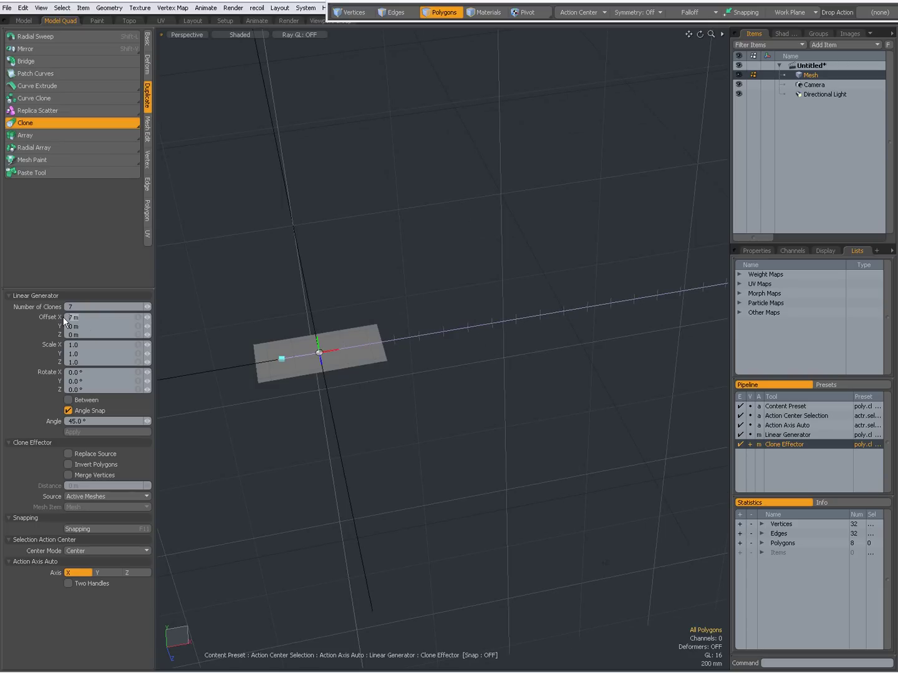
text(1)
key(Return)
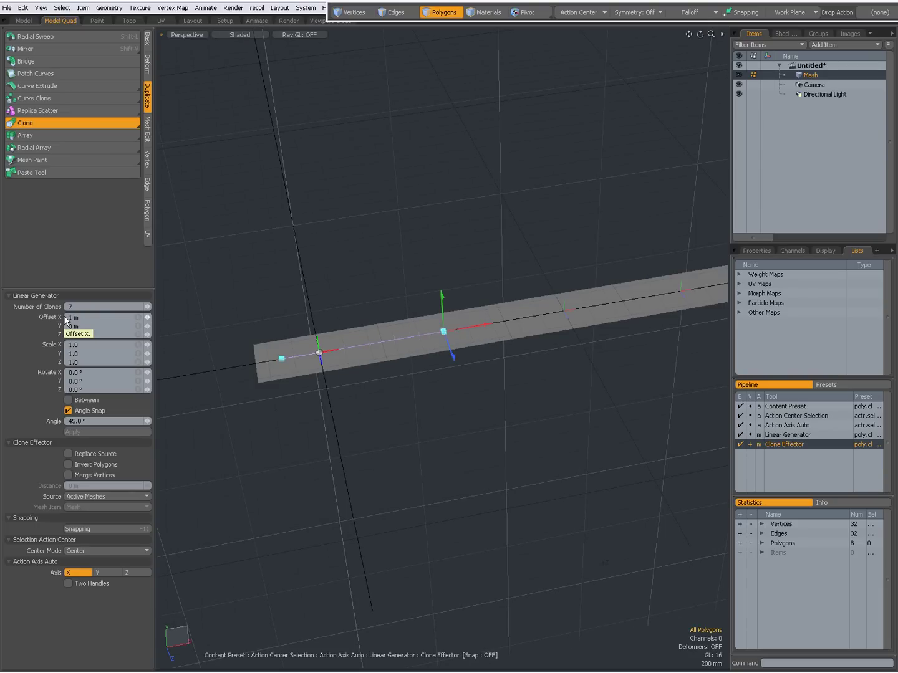
key(a)
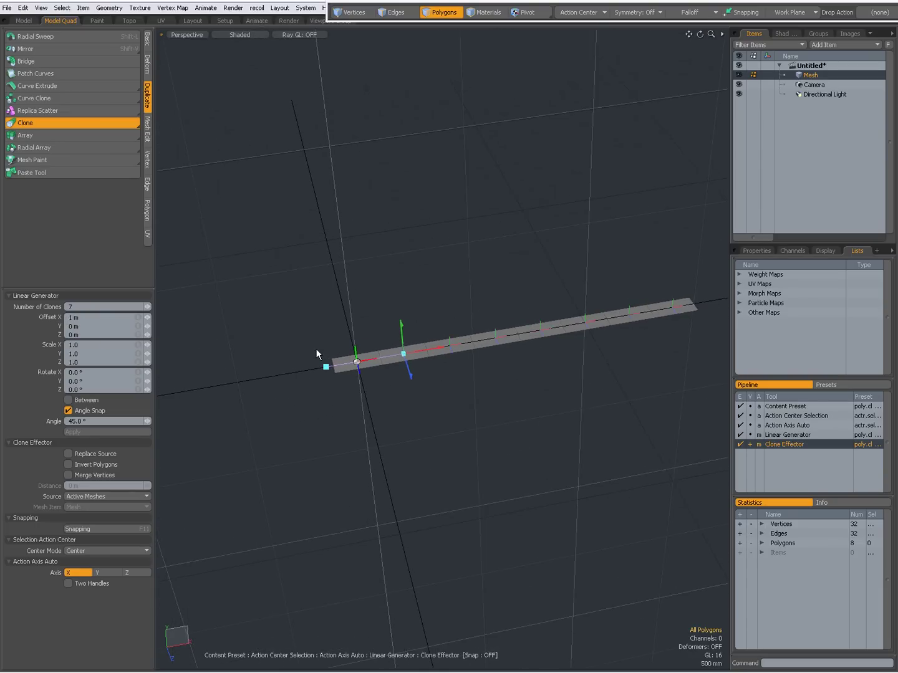
Drop the Clone tool and undo the cloning to leave only the original polygon
alt+shift+drag(468, 363, 353, 385)
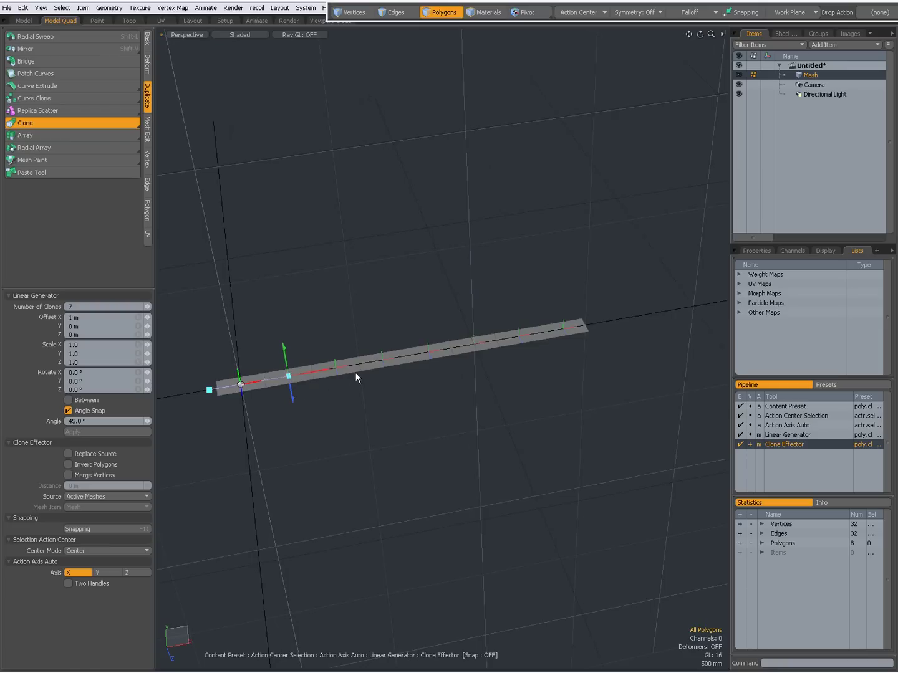
scroll(250, 385, up, 5)
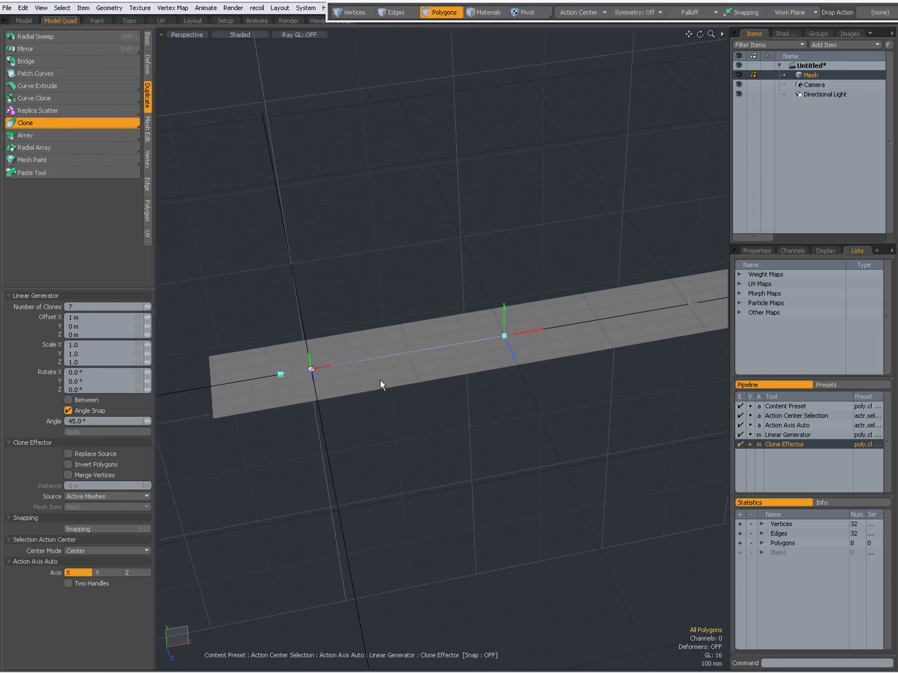
scroll(406, 390, down, 5)
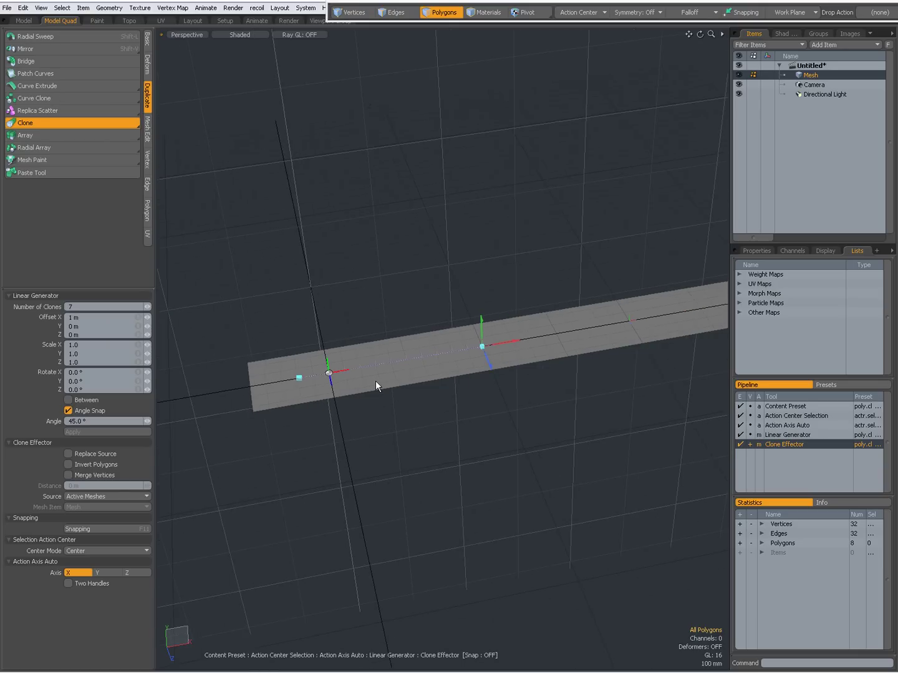
alt+shift+drag(465, 389, 372, 367)
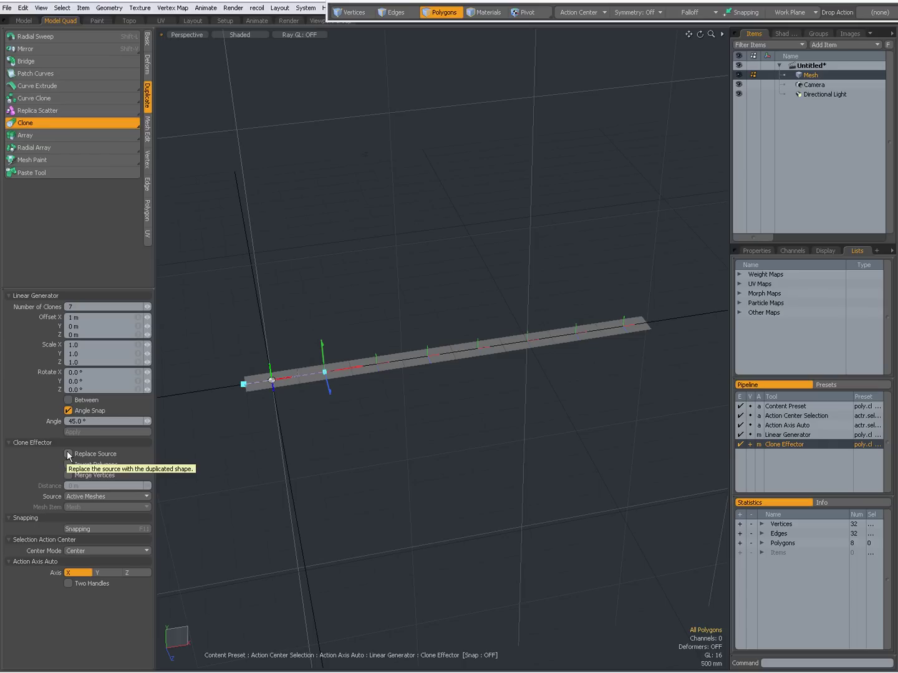
alt+drag(332, 405, 350, 384)
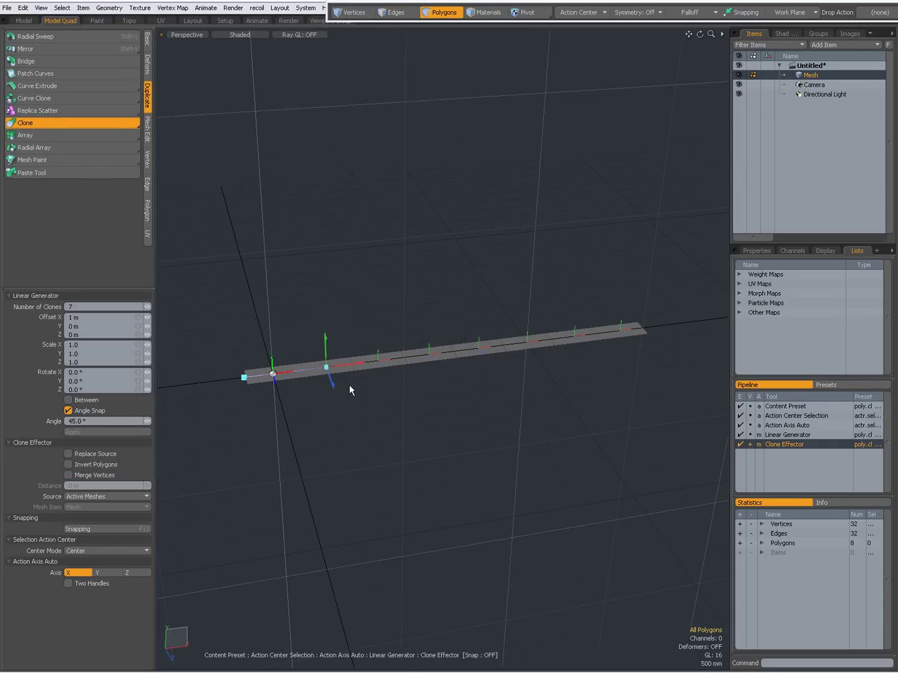
key(space)
key(ctrl+z)
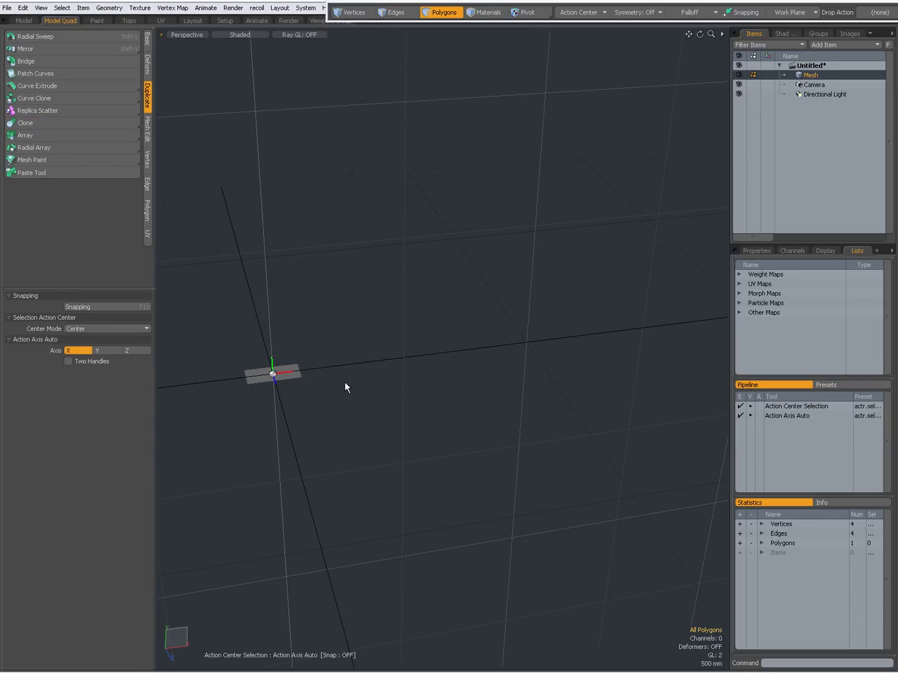
Select the flat polygon and extrude it 200 mm along Y into a box
ctrl+alt+drag(270, 373, 370, 377)
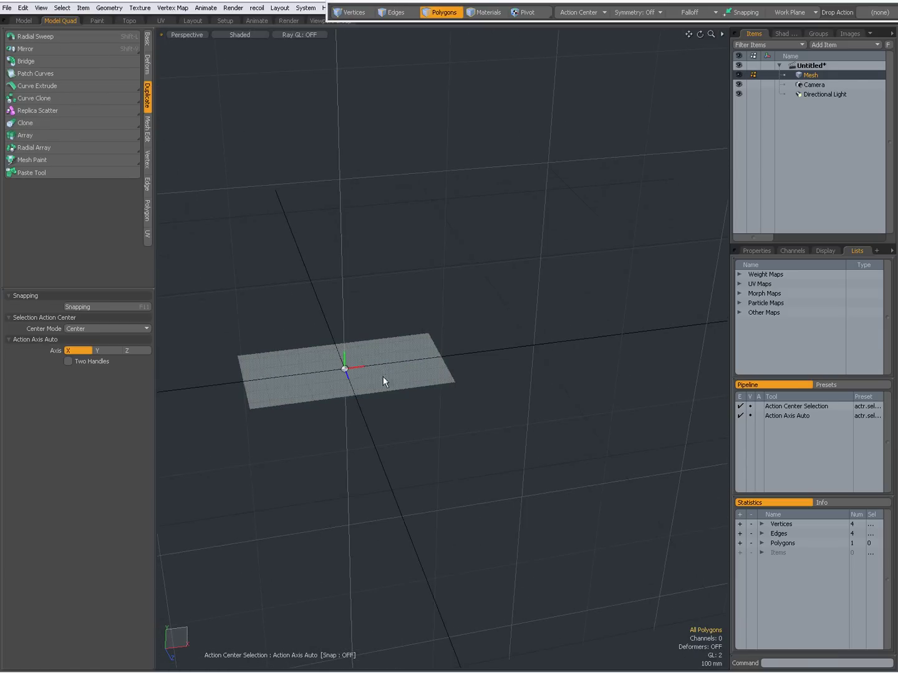
click(374, 377)
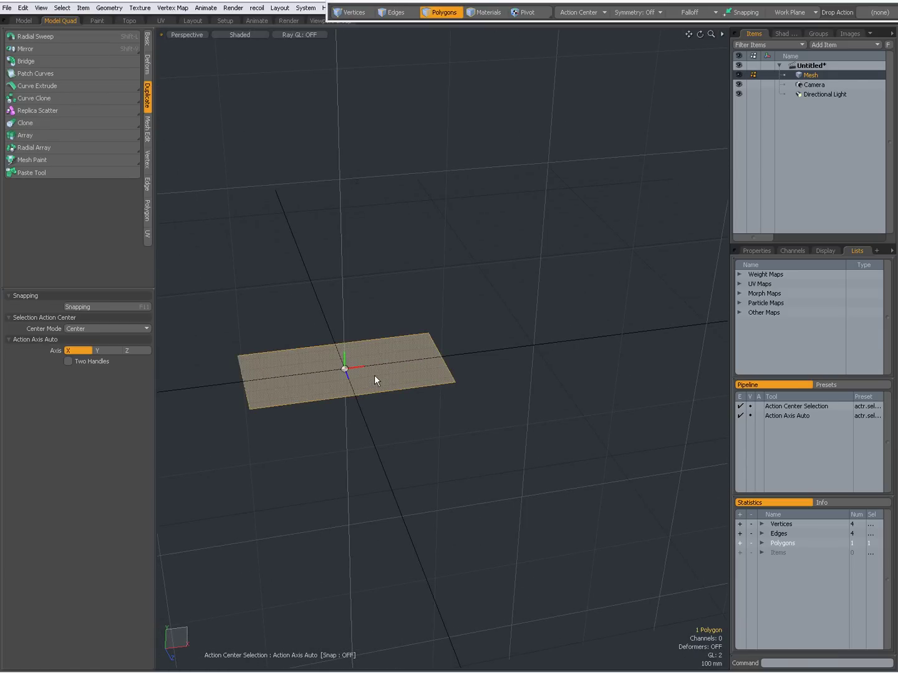
key(shift+x)
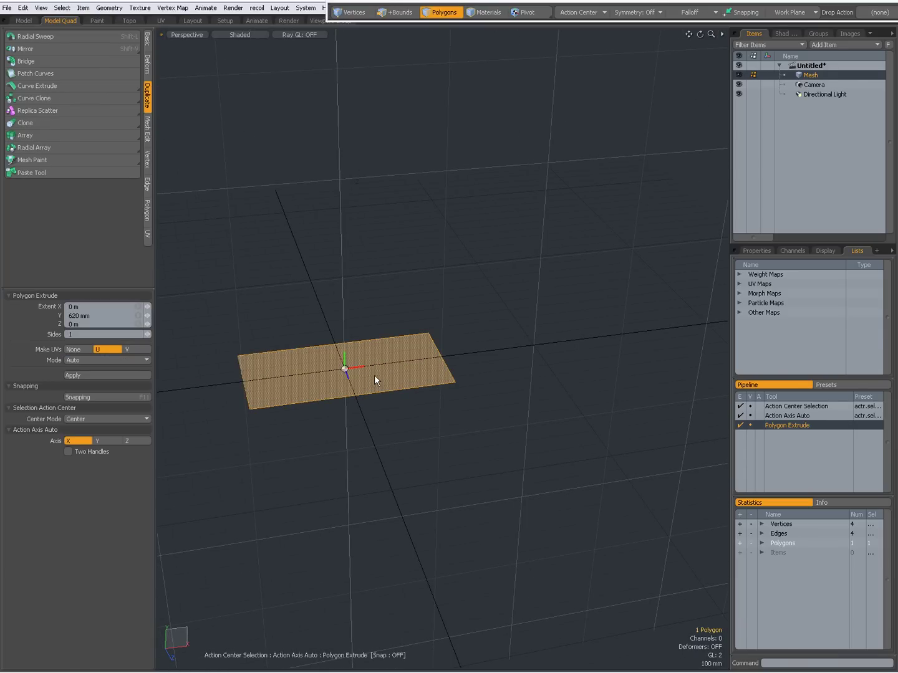
click(360, 416)
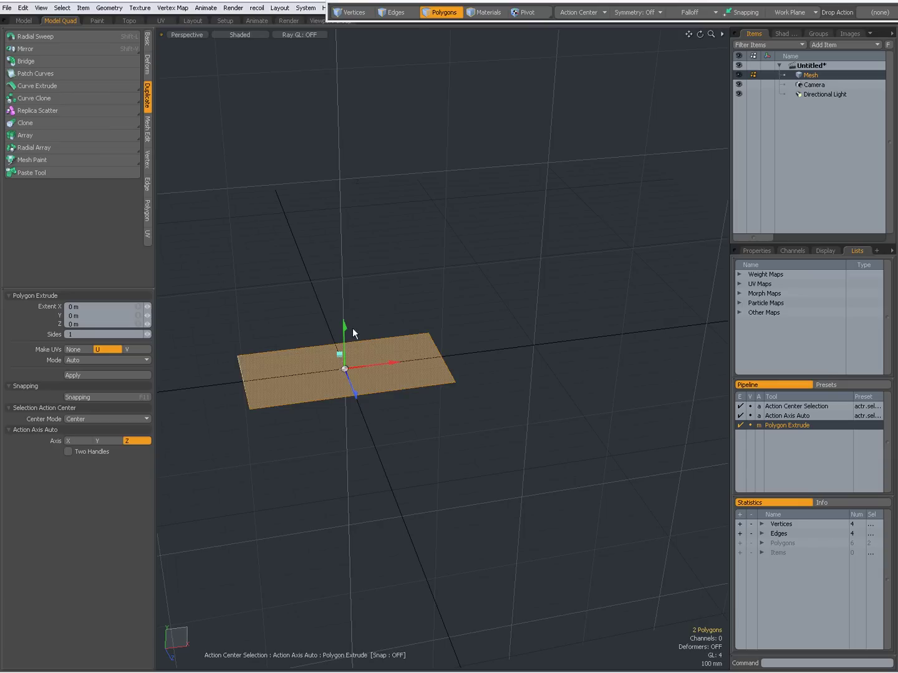
drag(345, 338, 345, 336)
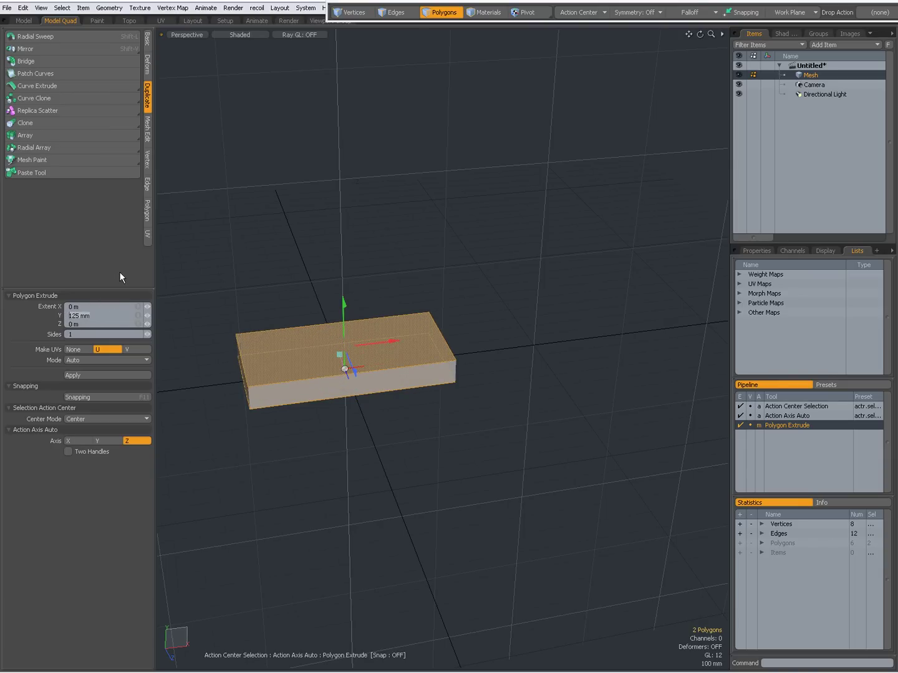
text(200)
key(Return)
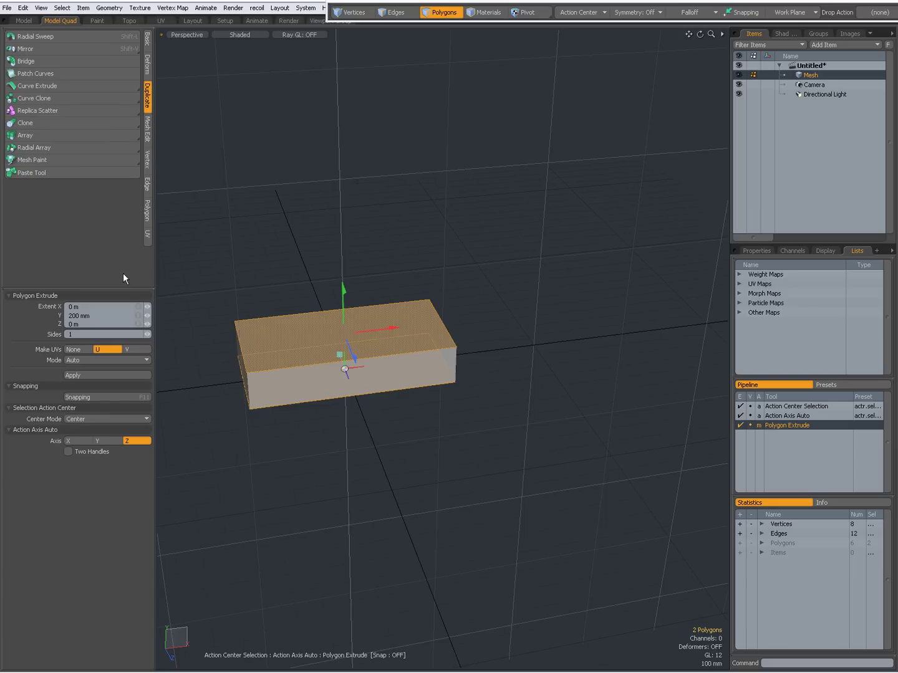
Drop the Extrude tool, clear the selection and center the box on all axes
key(space)
click(360, 437)
click(148, 43)
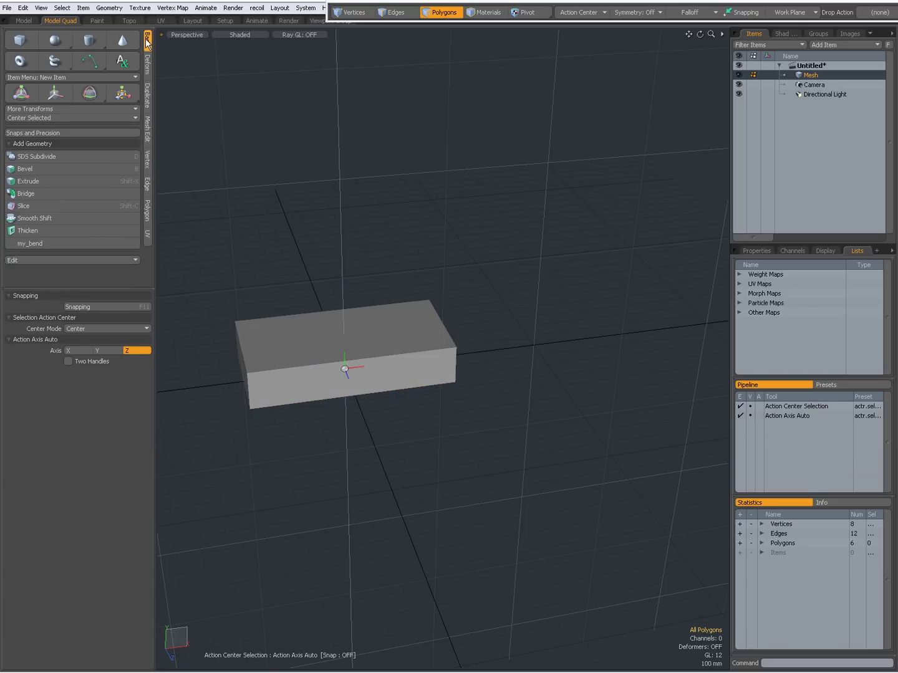
click(58, 118)
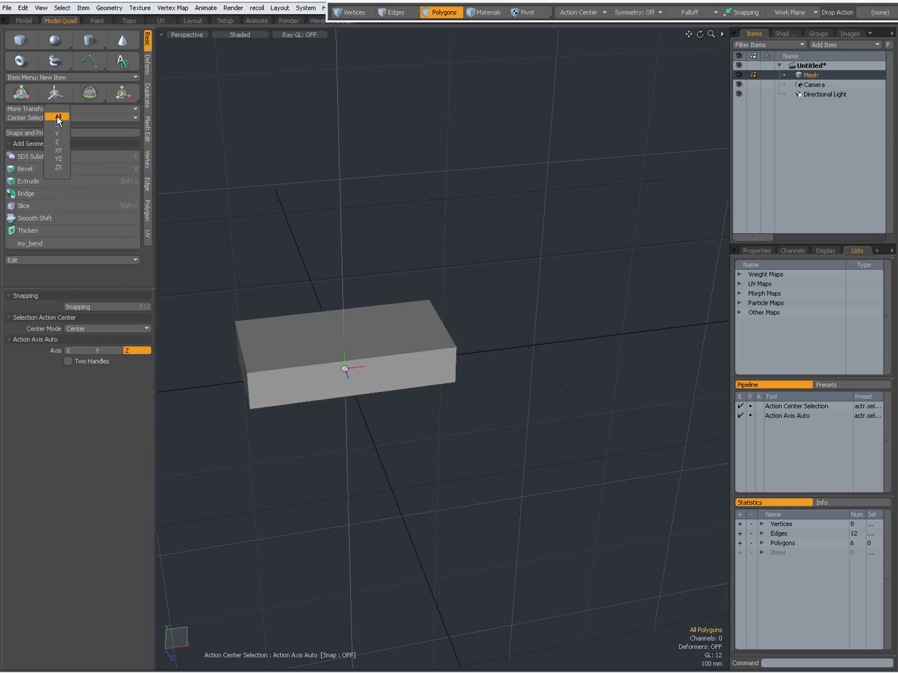
click(58, 116)
Clone the box seven times, offsetting each copy by about 660 mm along X
alt+drag(429, 449, 338, 404)
scroll(411, 408, down, 3)
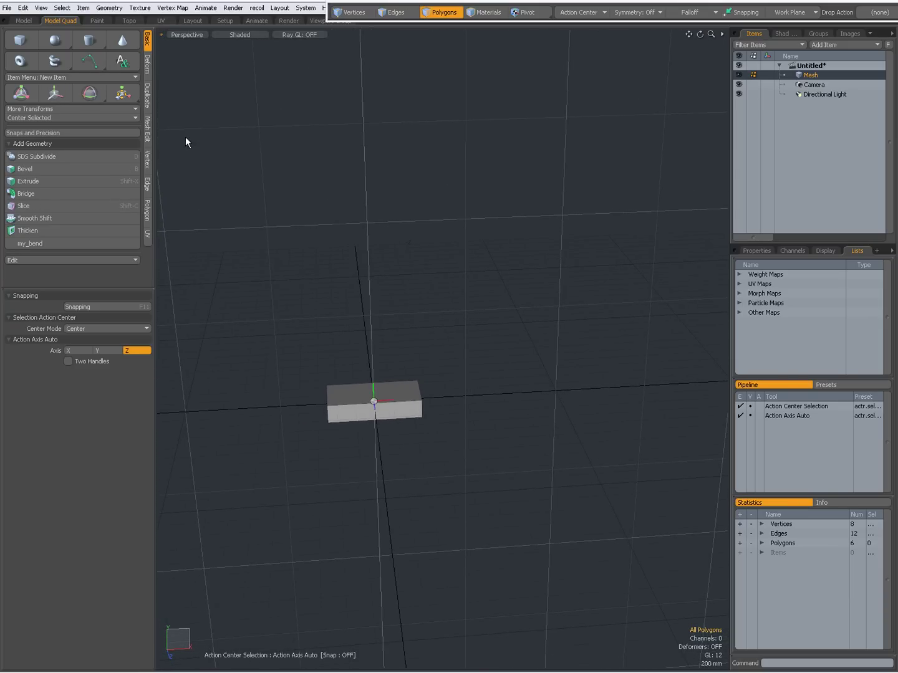
click(146, 96)
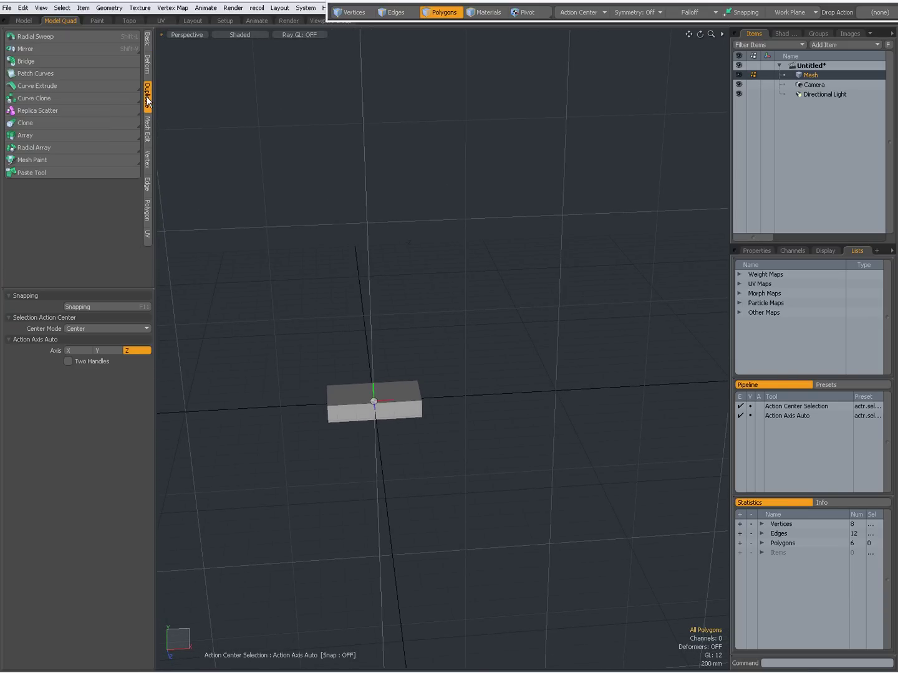
click(59, 123)
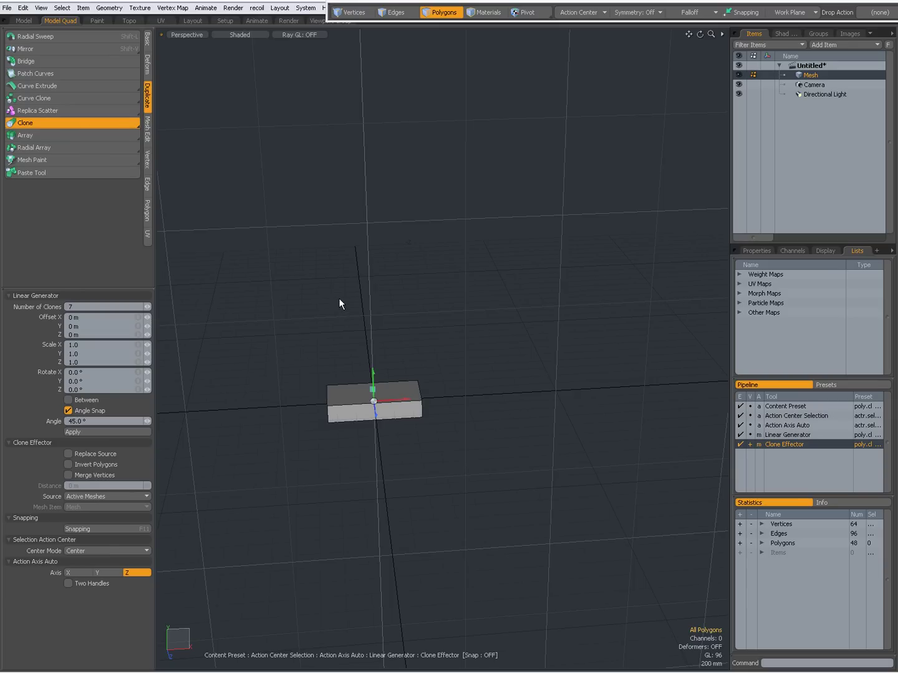
click(399, 399)
drag(399, 399, 406, 398)
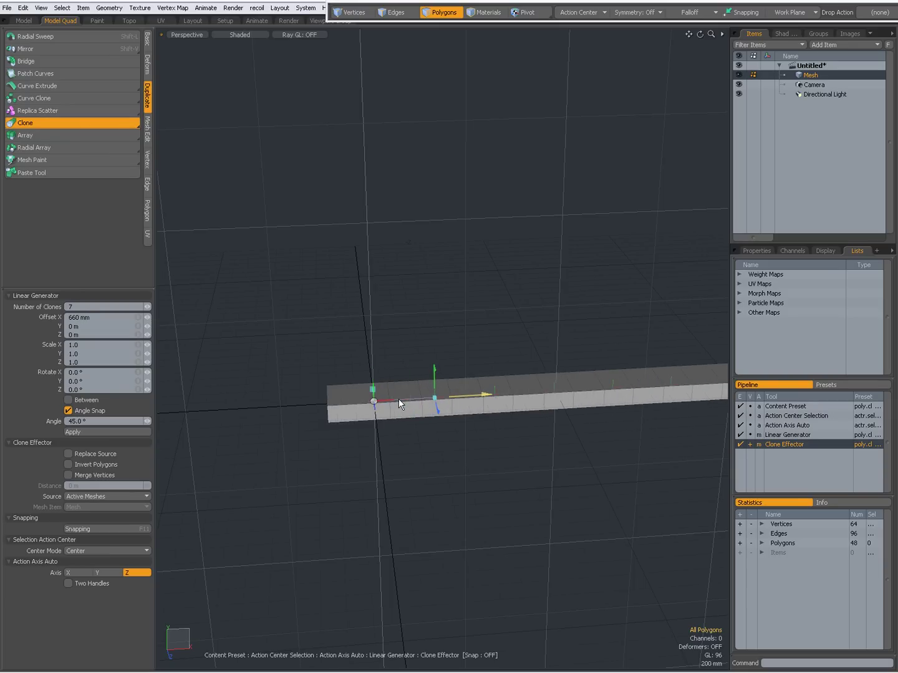
Set the clone offset to 1 m along X and 200 mm along Y
click(87, 319)
key(Return)
ctrl+alt+drag(503, 419, 454, 411)
alt+shift+drag(503, 417, 363, 401)
ctrl+alt+drag(545, 420, 529, 418)
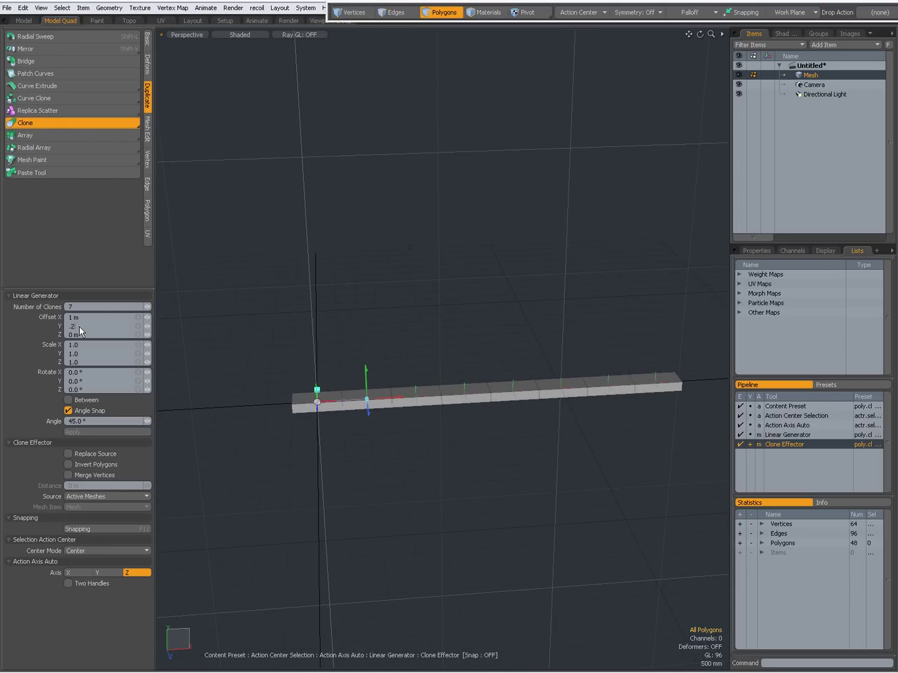
key(Return)
alt+drag(384, 393, 338, 362)
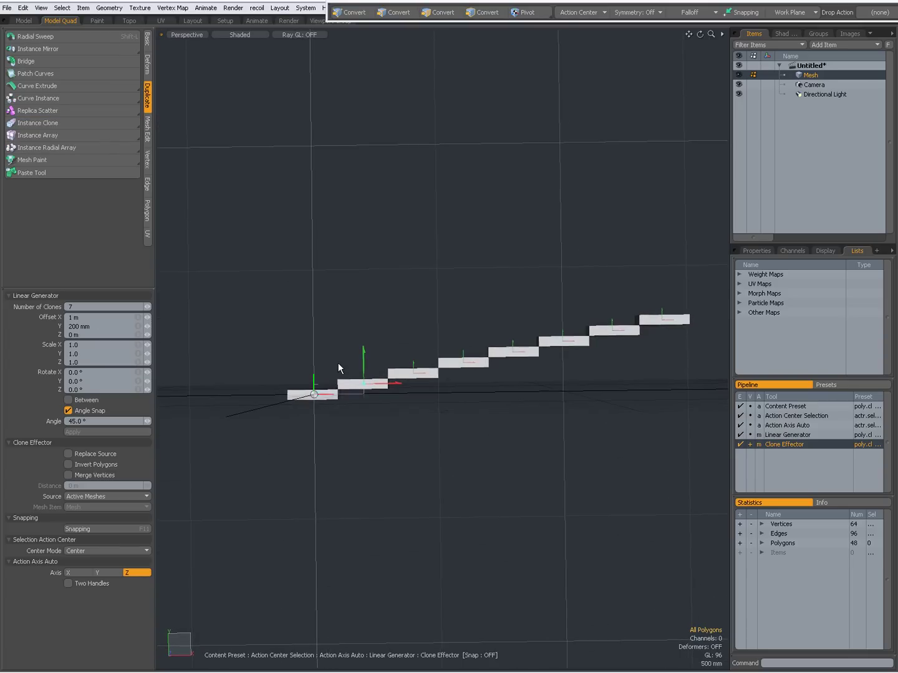
Set the clone offset along Z to 500 mm
alt+drag(418, 379, 489, 428)
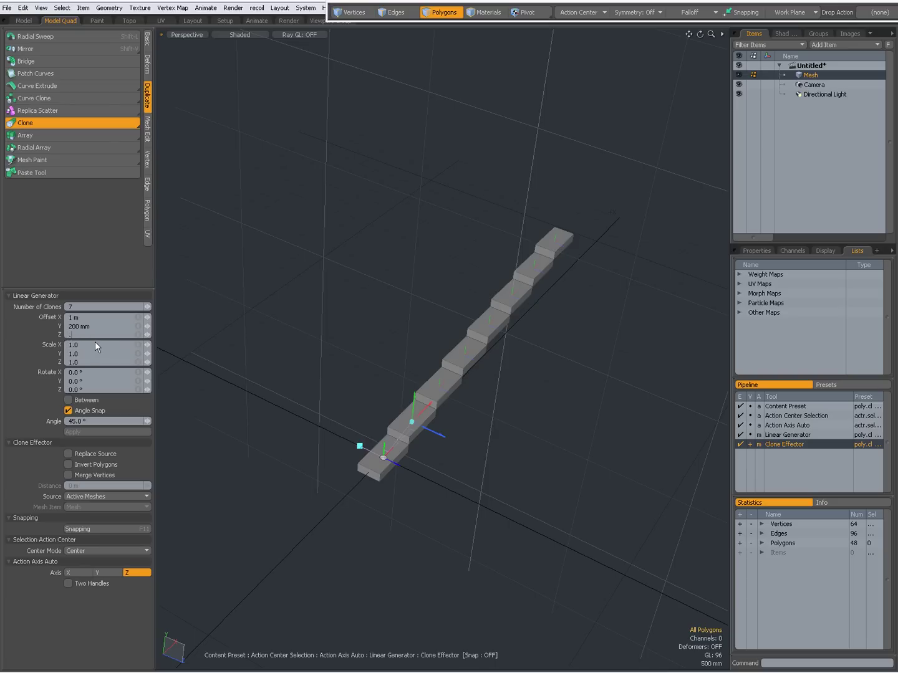
key(Return)
alt+drag(278, 361, 336, 327)
ctrl+alt+drag(441, 428, 518, 412)
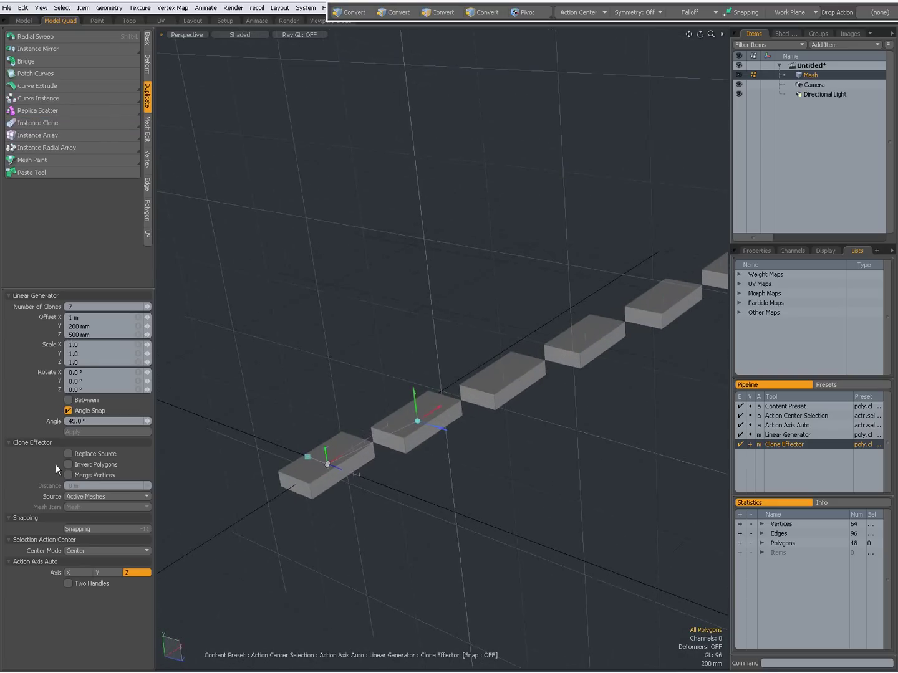
Examine how the corners of neighbouring cloned boxes line up along the diagonal row
alt+drag(388, 489, 469, 435)
alt+drag(467, 434, 384, 422)
alt+shift+drag(634, 394, 422, 498)
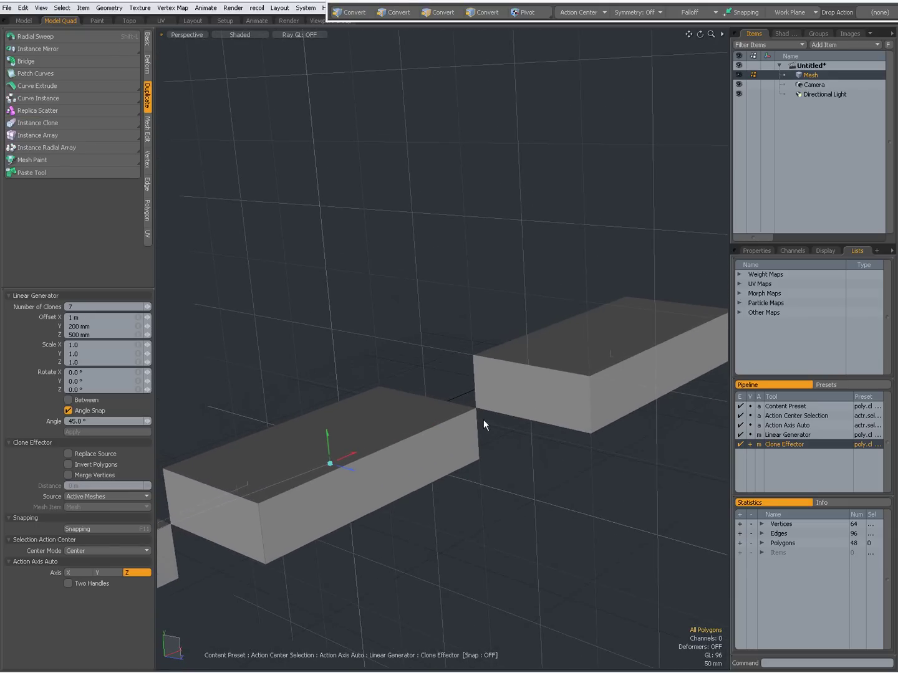
alt+shift+drag(560, 392, 281, 457)
alt+shift+drag(528, 366, 485, 397)
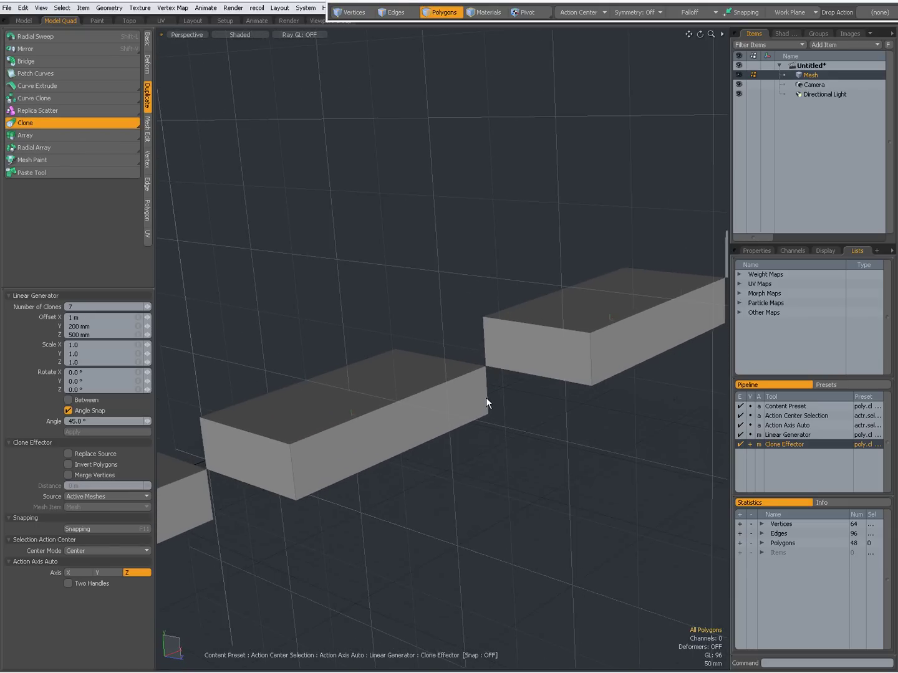
scroll(485, 397, down, 6)
mouse_move(388, 327)
alt+mouse_down()
mouse_move(524, 362)
mouse_move(489, 448)
mouse_move(542, 429)
mouse_move(531, 416)
mouse_move(457, 407)
alt+mouse_up()
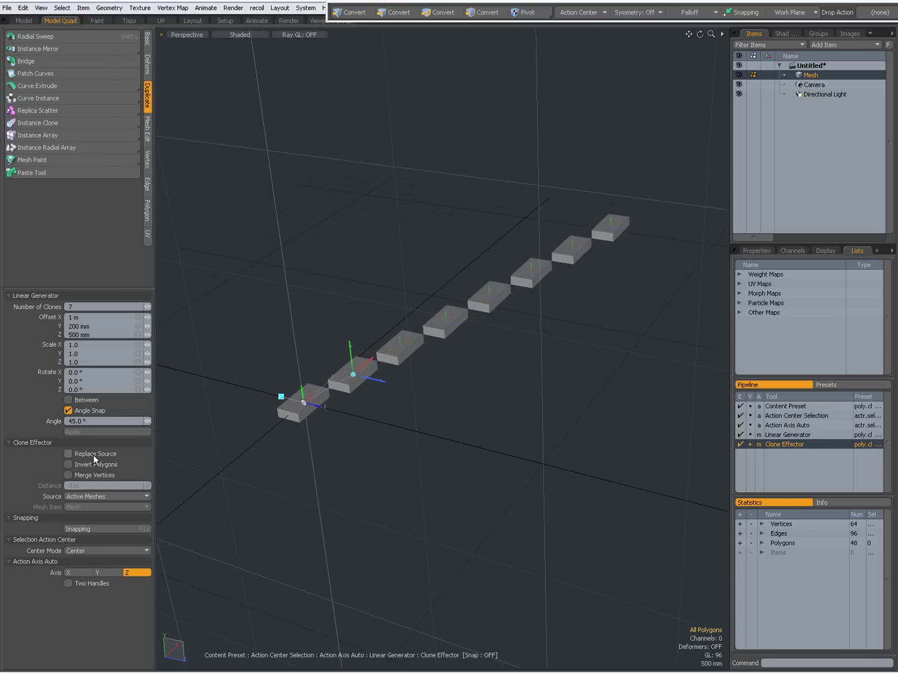
key(ctrl)
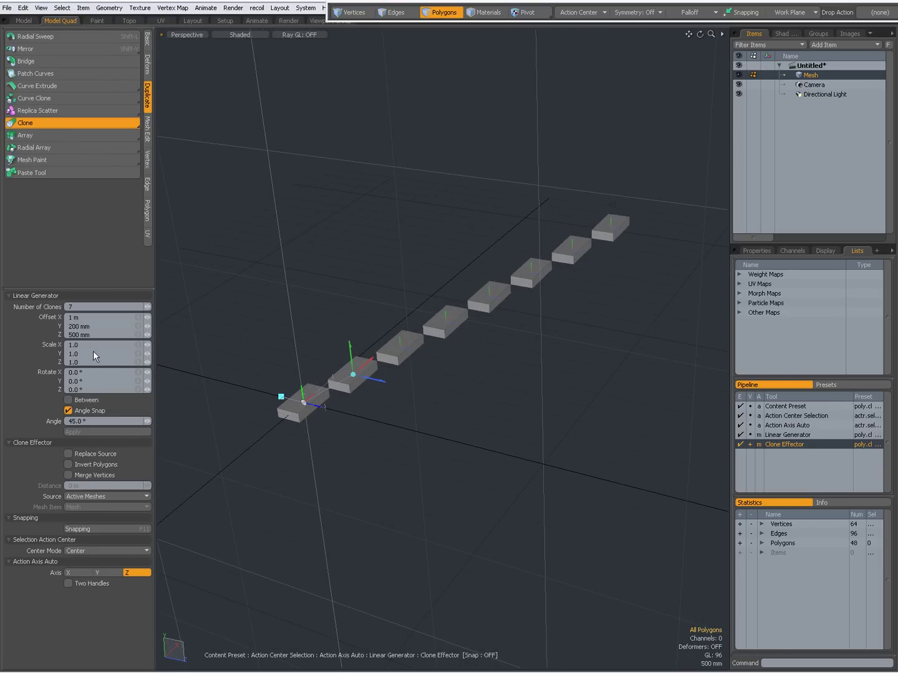
Set the clone scale to 1.2 on all three axes
click(137, 346)
click(138, 346)
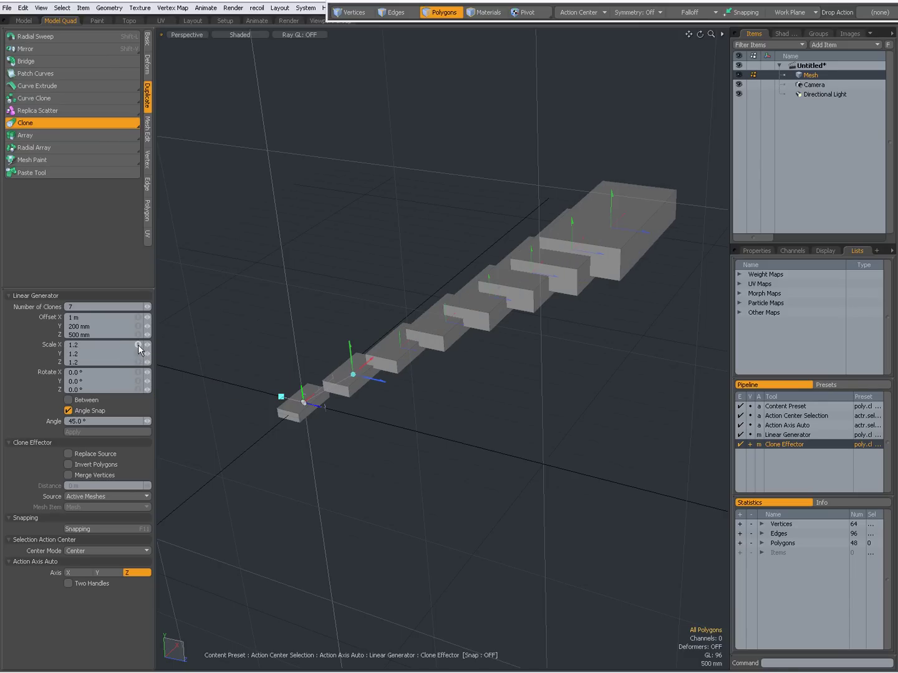
alt+drag(500, 420, 438, 460)
scroll(340, 426, up, 3)
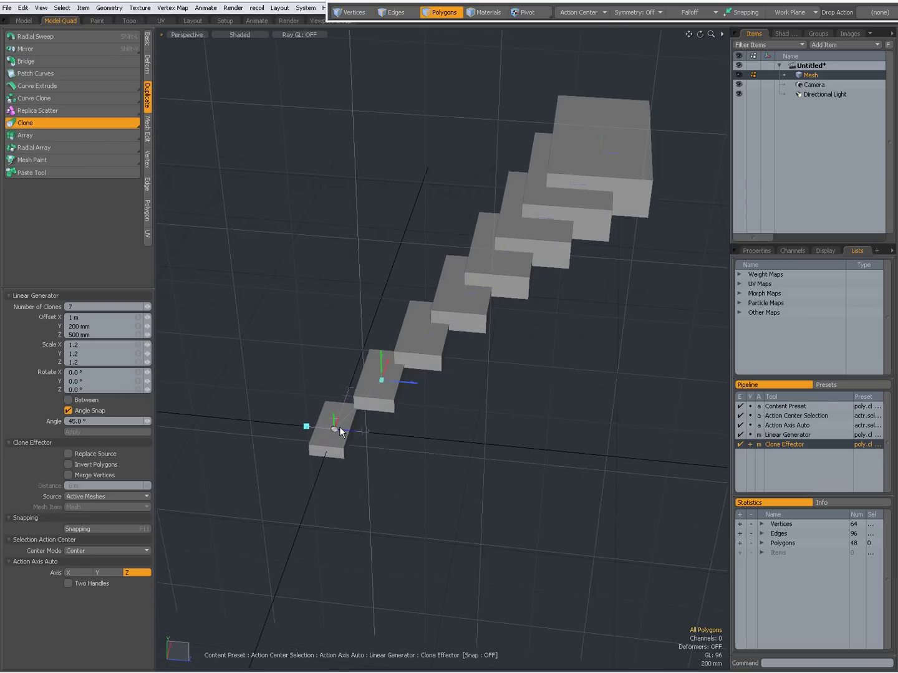
Switch Replace Source on and off repeatedly to compare its effect on the original box, leaving it off
click(70, 454)
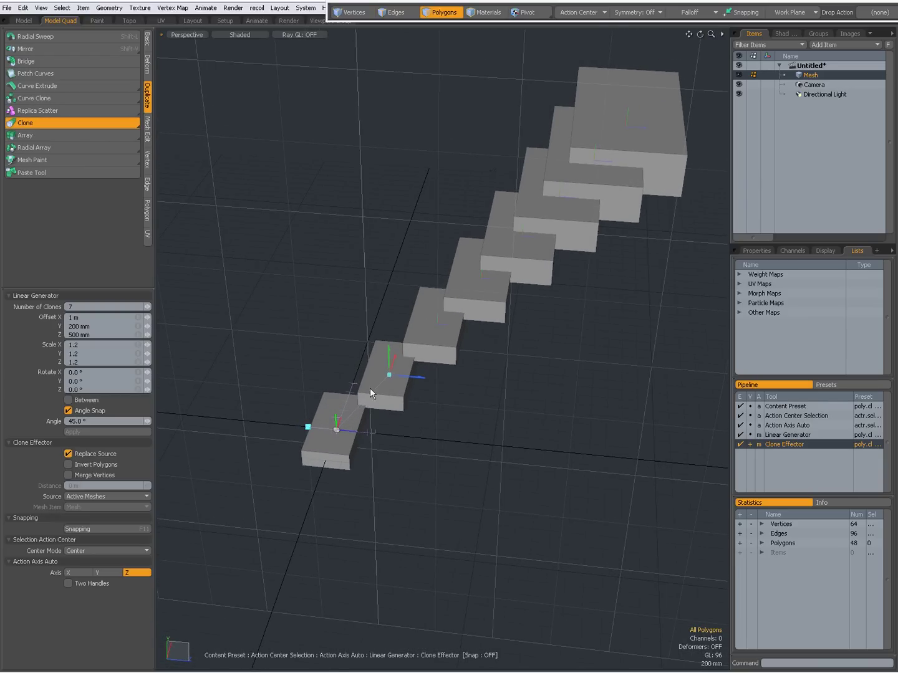
mouse_move(367, 459)
alt+mouse_down()
mouse_move(521, 407)
mouse_move(384, 421)
mouse_move(387, 390)
mouse_move(393, 400)
alt+mouse_up()
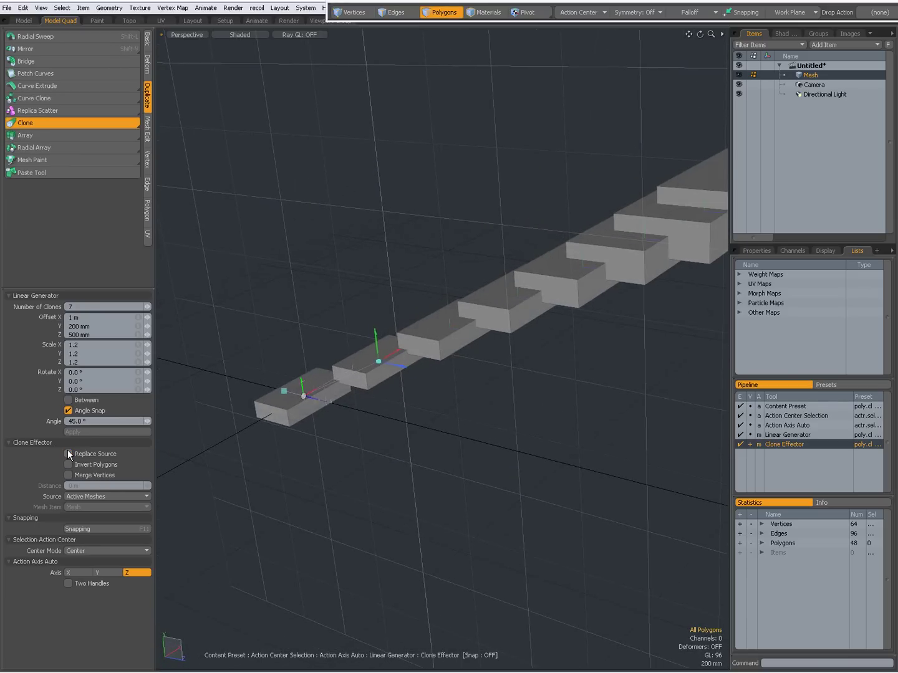
click(68, 454)
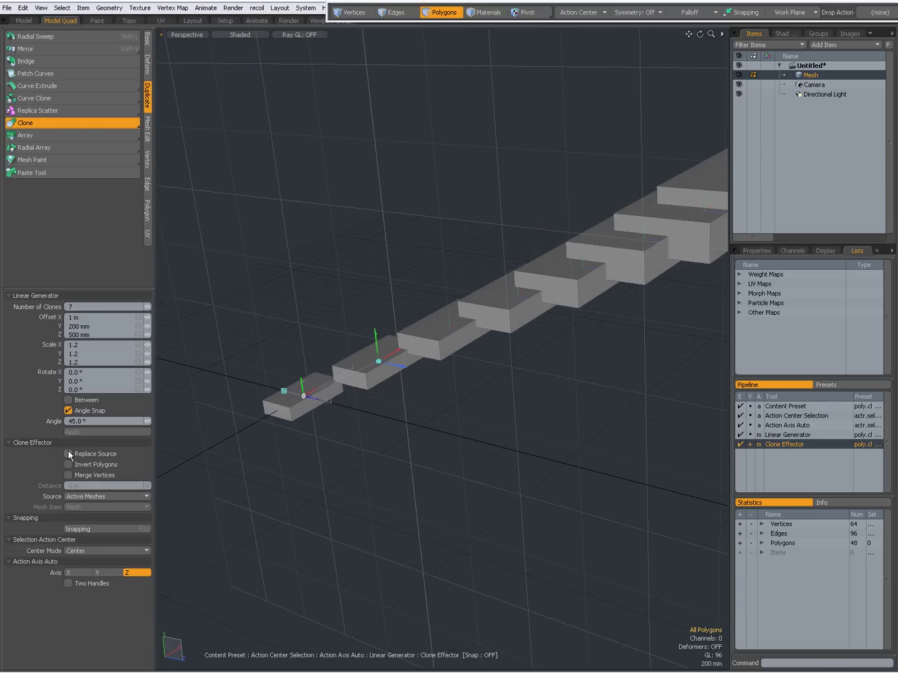
mouse_move(367, 438)
alt+mouse_down()
mouse_move(474, 531)
mouse_move(430, 502)
mouse_move(444, 504)
mouse_move(451, 535)
mouse_move(406, 480)
alt+mouse_up()
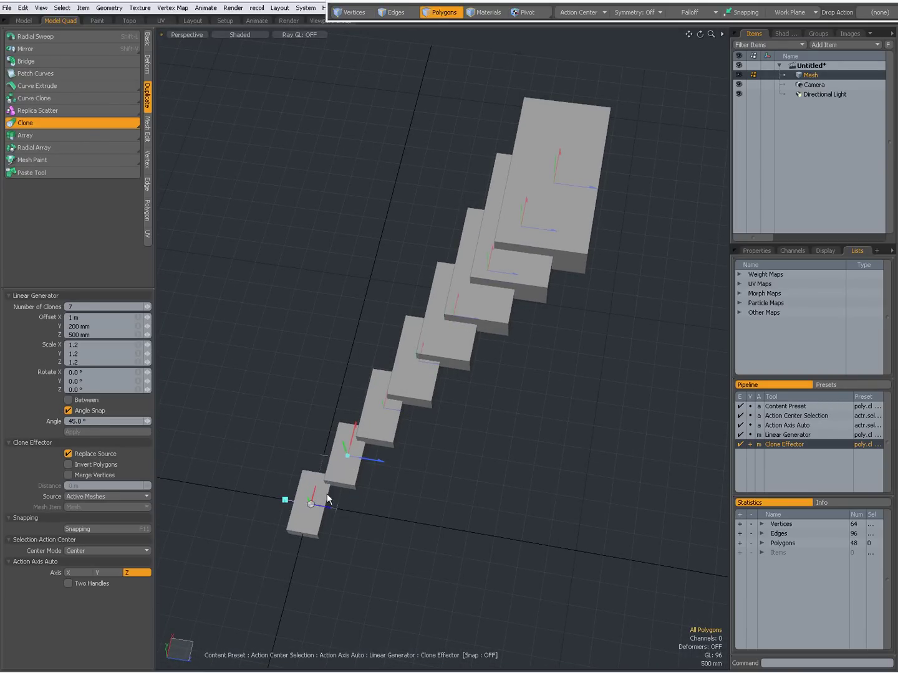
mouse_move(326, 495)
alt+mouse_down()
mouse_move(391, 383)
mouse_move(338, 258)
mouse_move(430, 436)
mouse_move(253, 431)
alt+mouse_up()
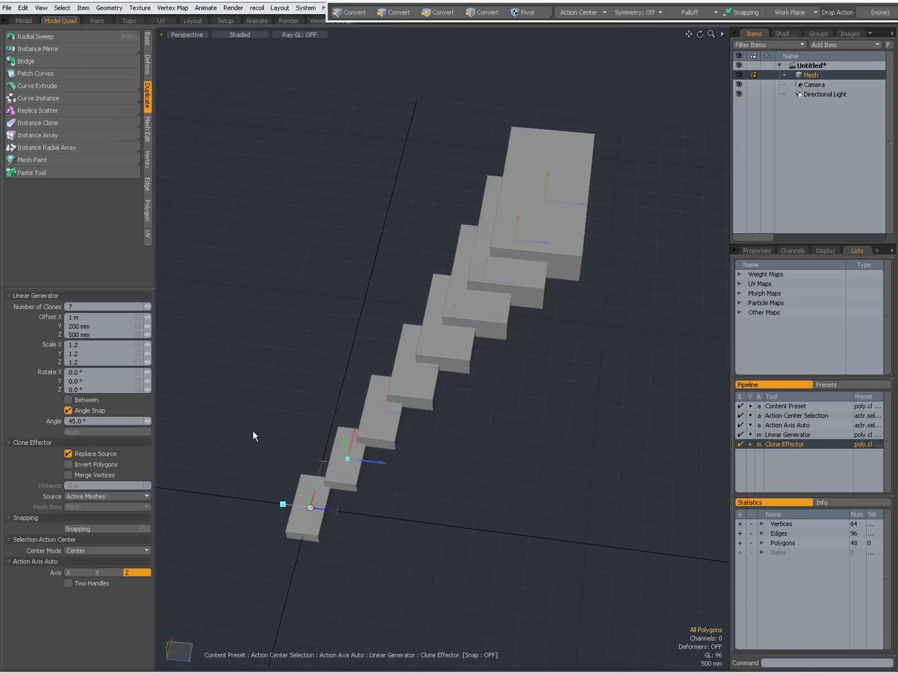
click(69, 454)
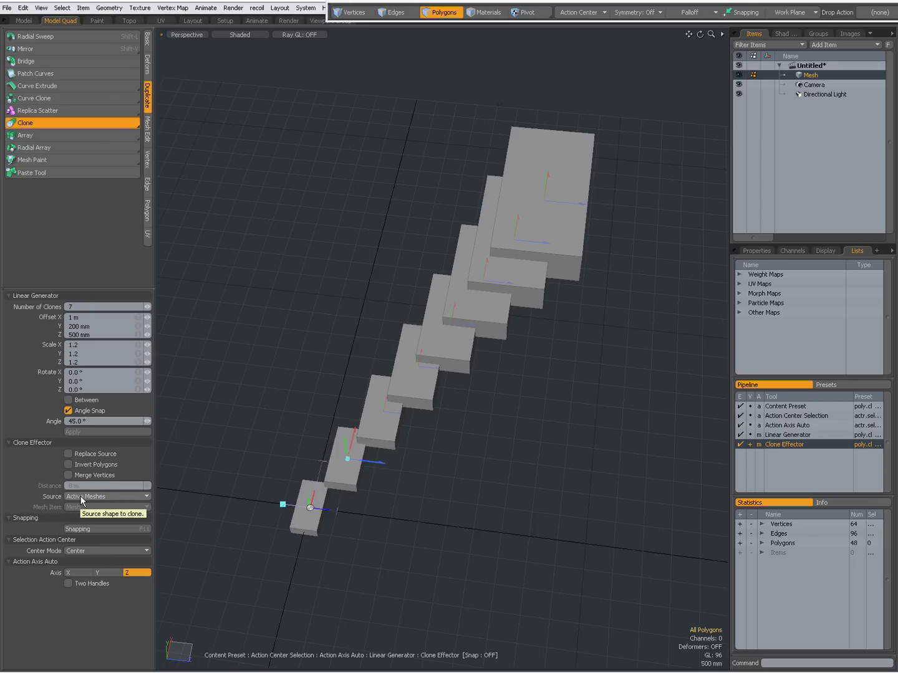
mouse_move(421, 511)
alt+mouse_down()
mouse_move(307, 361)
mouse_move(271, 443)
alt+mouse_up()
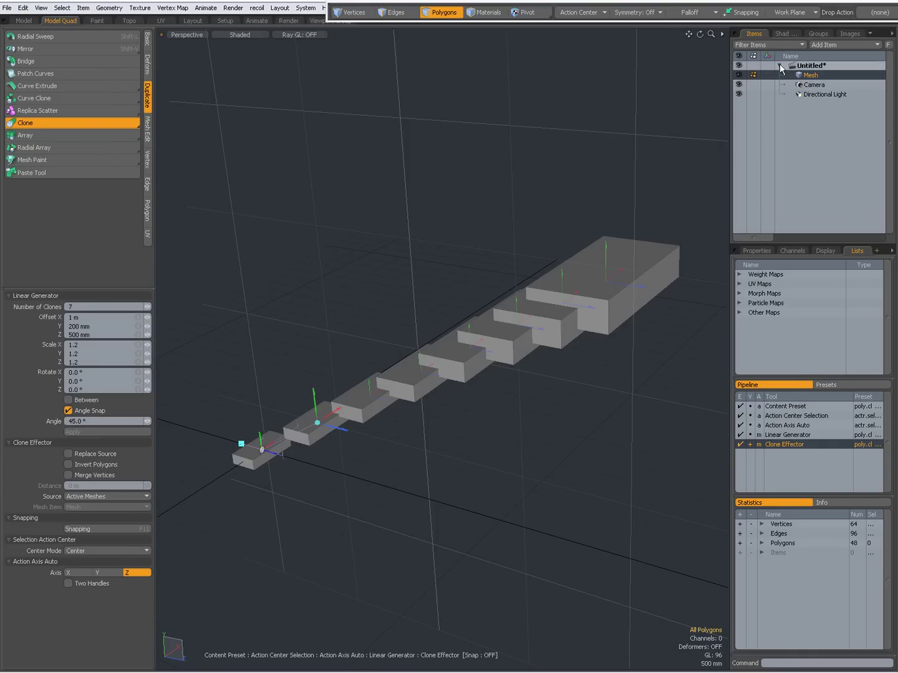
Try Specific Mesh as the clone source, check its mesh item choices, and return the source to Active Meshes
click(86, 496)
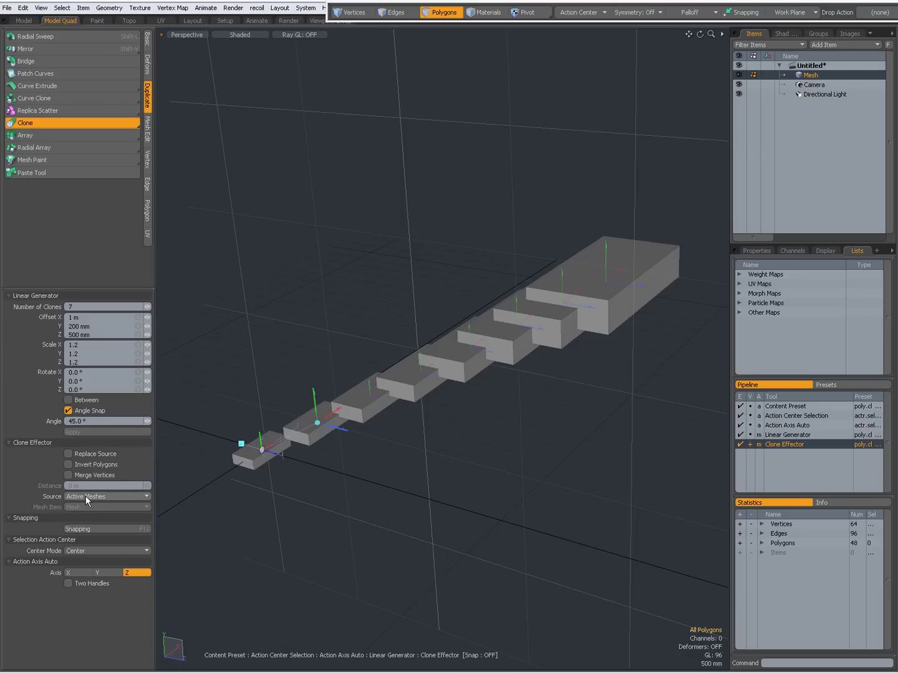
click(85, 496)
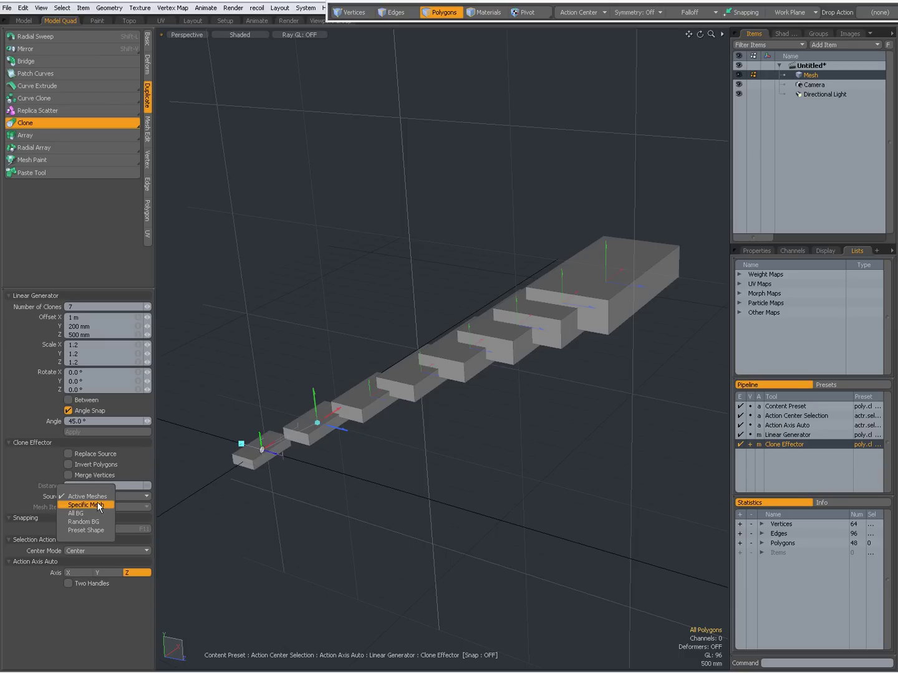
click(99, 505)
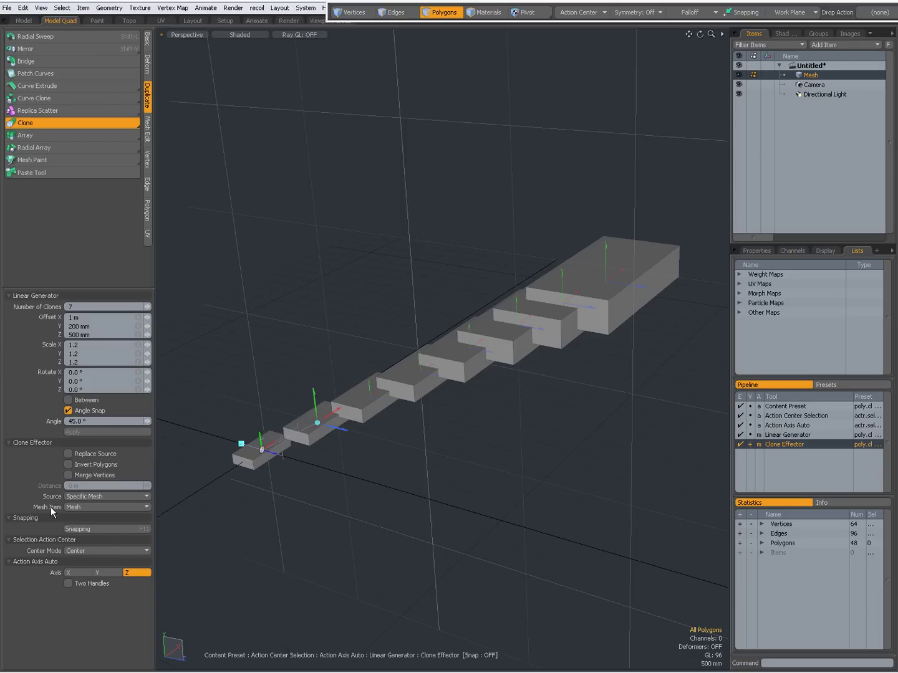
click(93, 507)
click(92, 508)
click(88, 497)
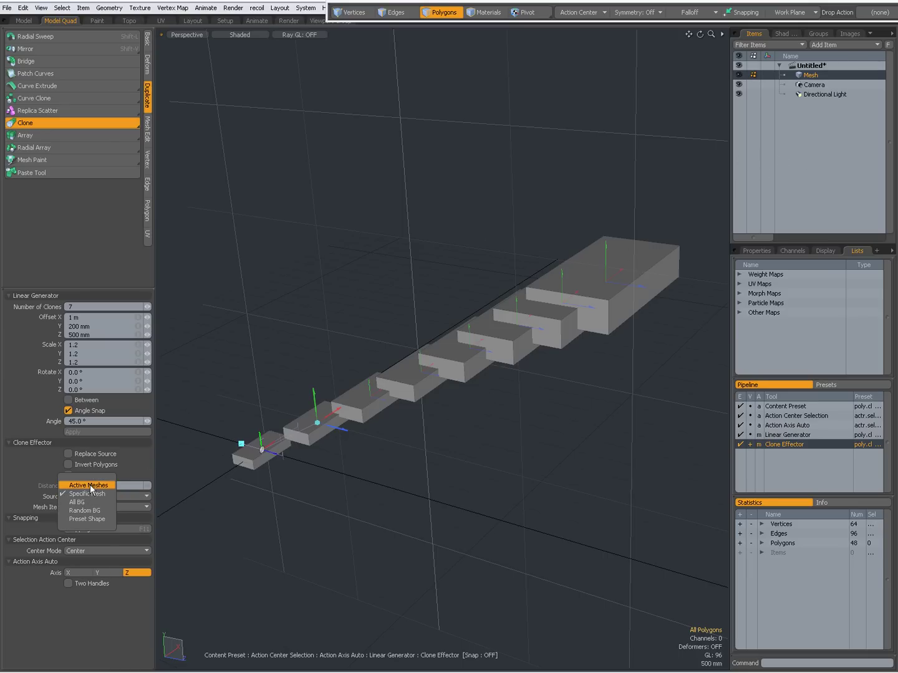
click(91, 485)
Set the clone scale to 1 on all three axes and drop the Clone tool
mouse_move(389, 475)
alt+mouse_down()
mouse_move(416, 475)
mouse_move(330, 421)
alt+mouse_up()
scroll(396, 465, down, 5)
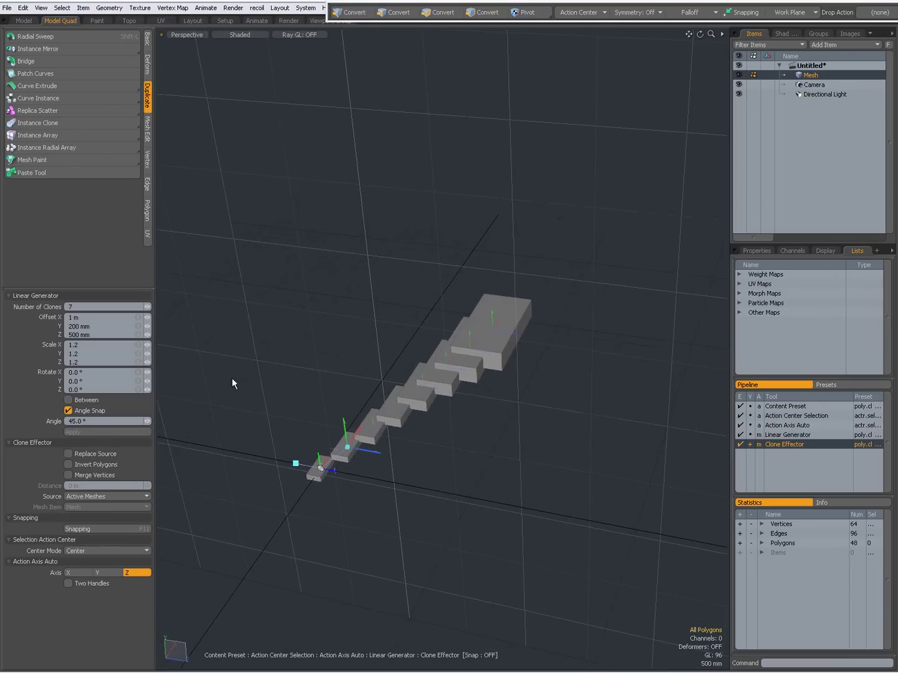
click(138, 344)
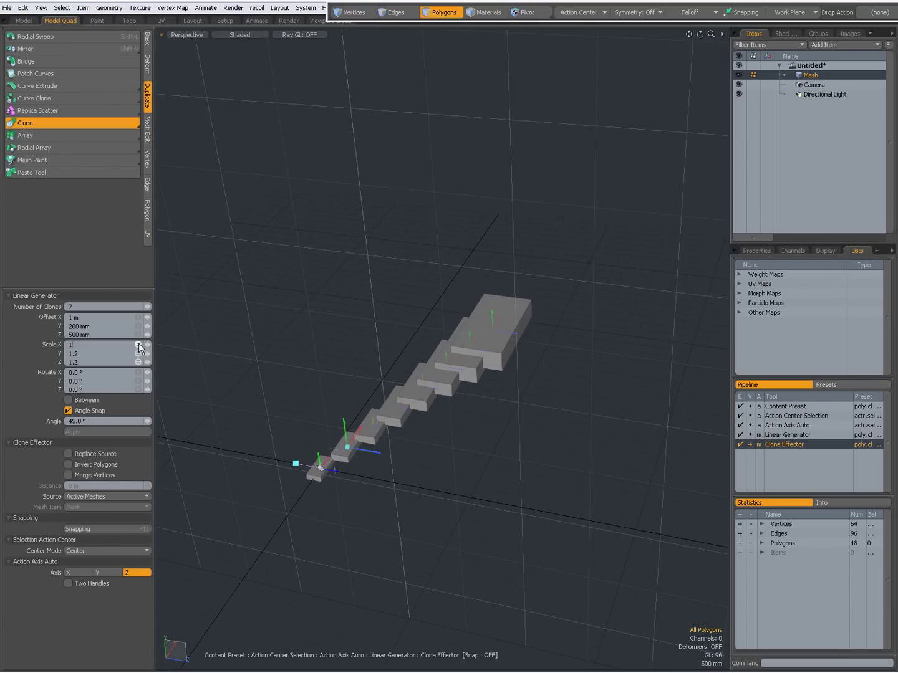
key(Return)
alt+drag(462, 424, 495, 378)
key(q)
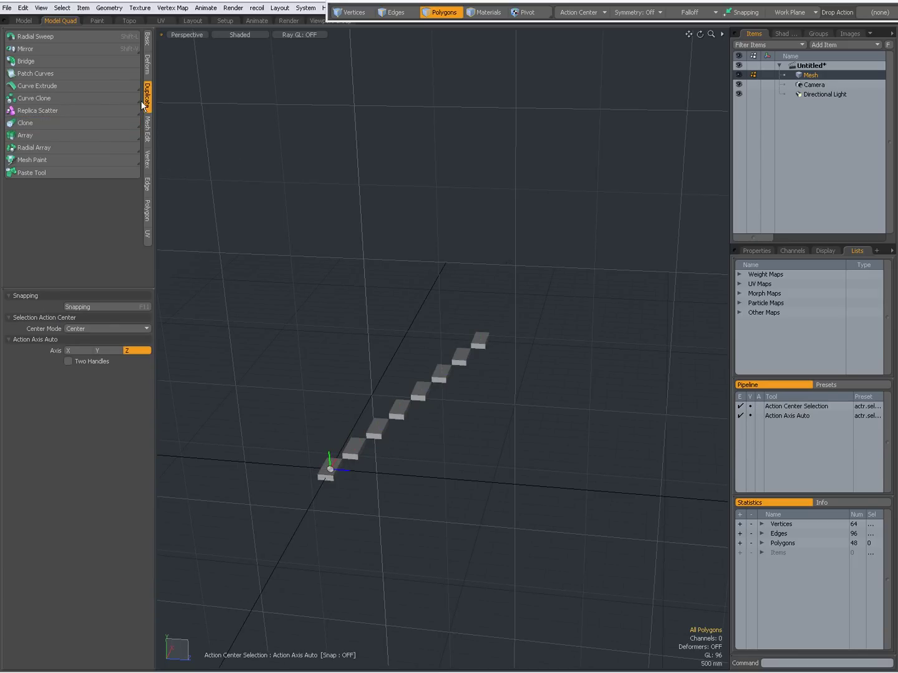
Clone the diagonal row of boxes seven times with a 500 mm offset along Z, then drop the tool
click(49, 122)
click(317, 299)
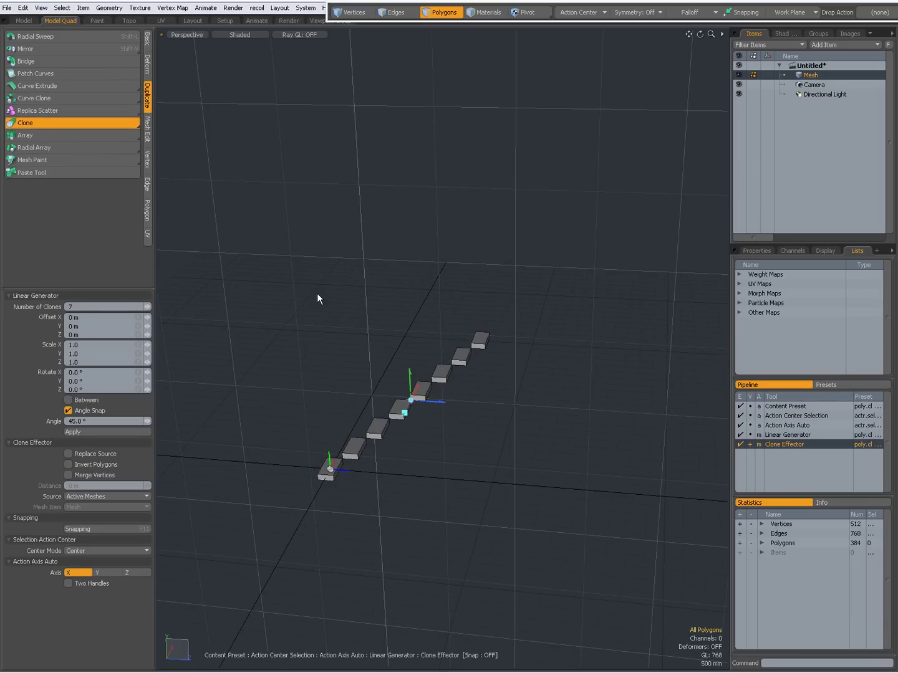
drag(438, 406, 455, 401)
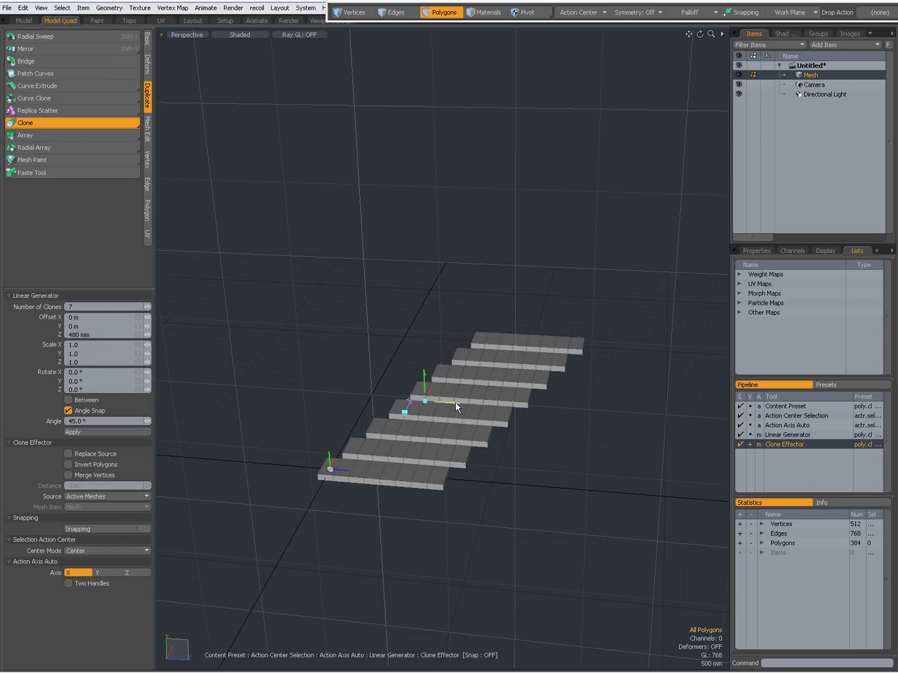
double_click(82, 335)
text(.5)
key(Return)
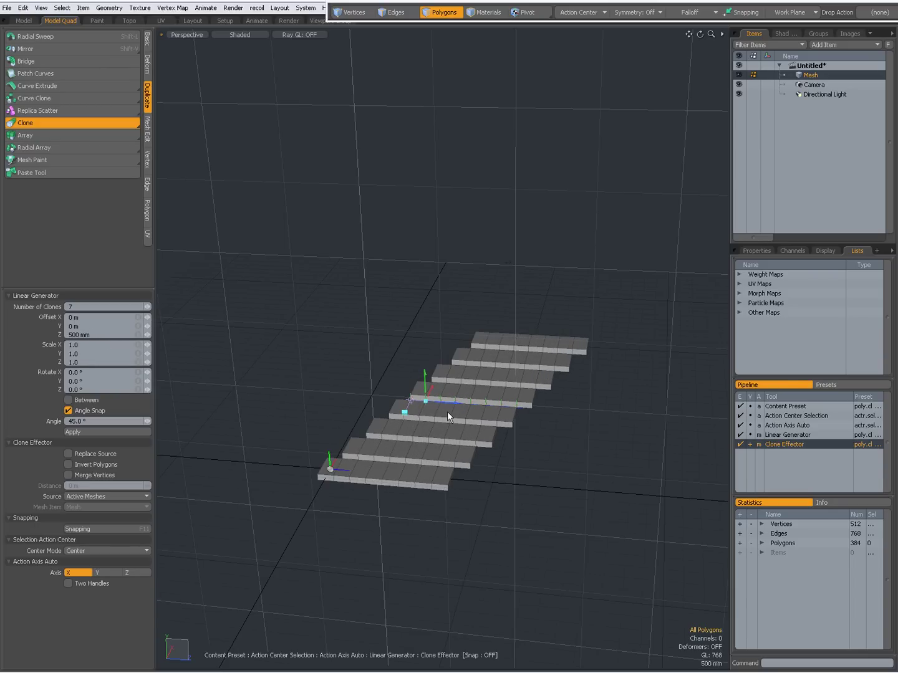
key(space)
Check the separate boxes and faces across the cloned rows by selecting several of them, then clear the selection
mouse_move(455, 412)
alt+mouse_down()
mouse_move(453, 460)
mouse_move(481, 462)
mouse_move(424, 251)
mouse_move(394, 399)
mouse_move(423, 212)
mouse_move(417, 351)
mouse_move(472, 650)
alt+mouse_up()
key(3)
click(454, 542)
click(455, 492)
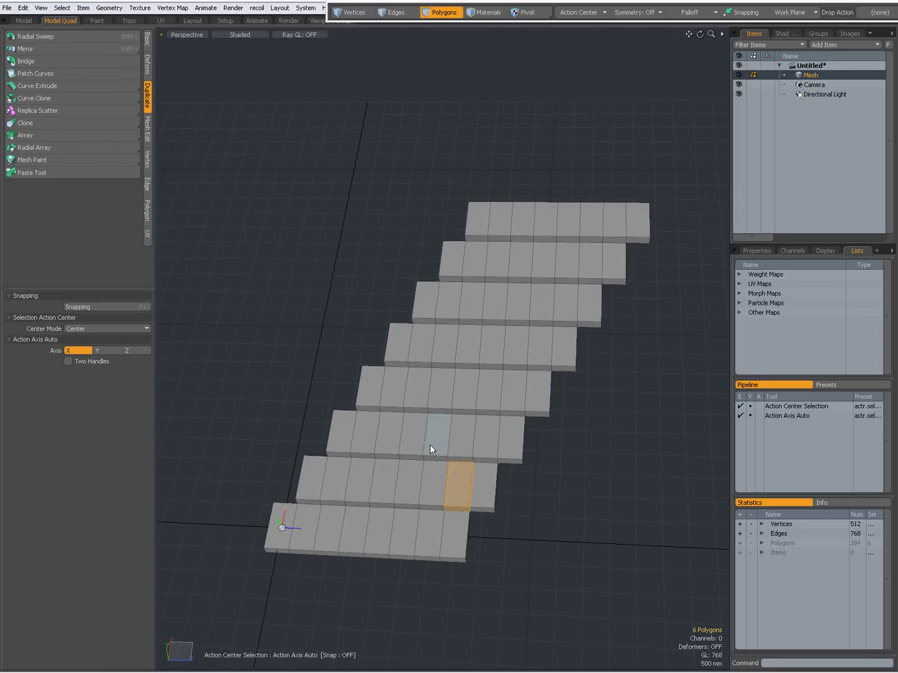
click(431, 439)
click(442, 402)
click(490, 354)
click(515, 316)
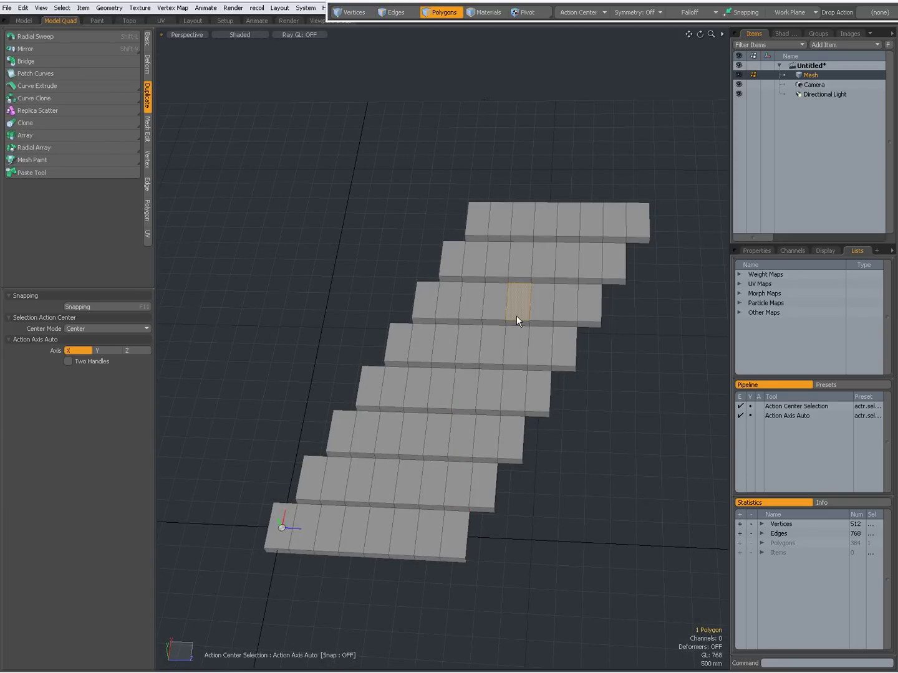
click(319, 289)
alt+drag(320, 290, 356, 375)
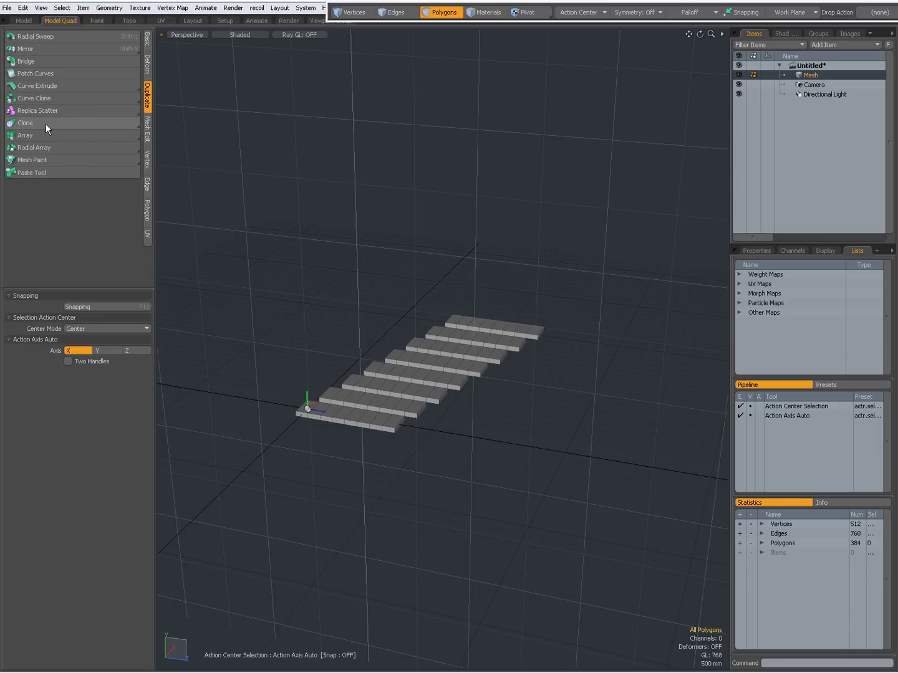
Clone the whole grid of boxes seven times, offsetting the copies about -320 mm along Y and 380 mm along Z
click(30, 123)
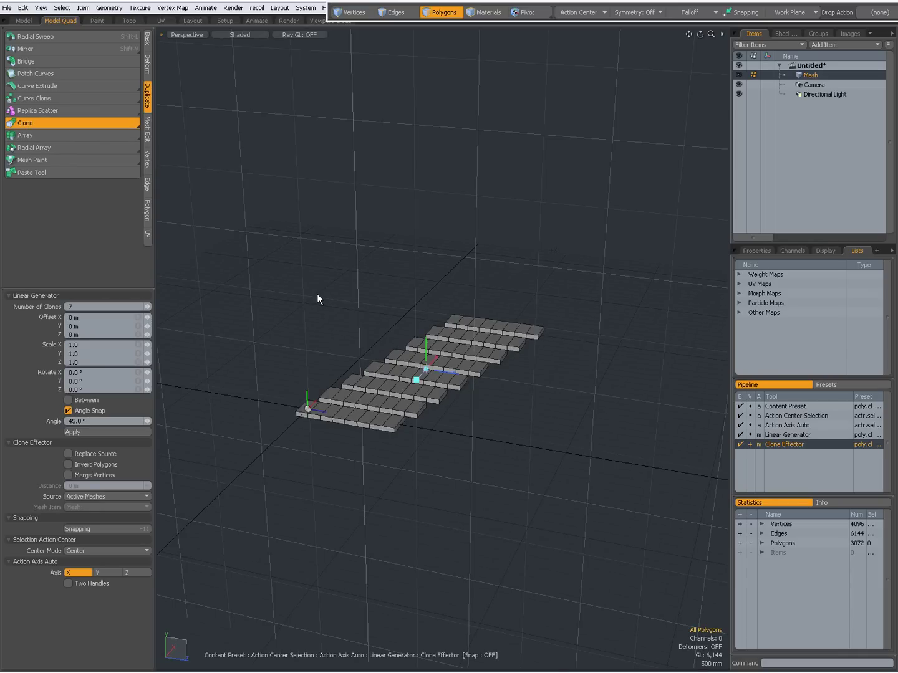
click(570, 13)
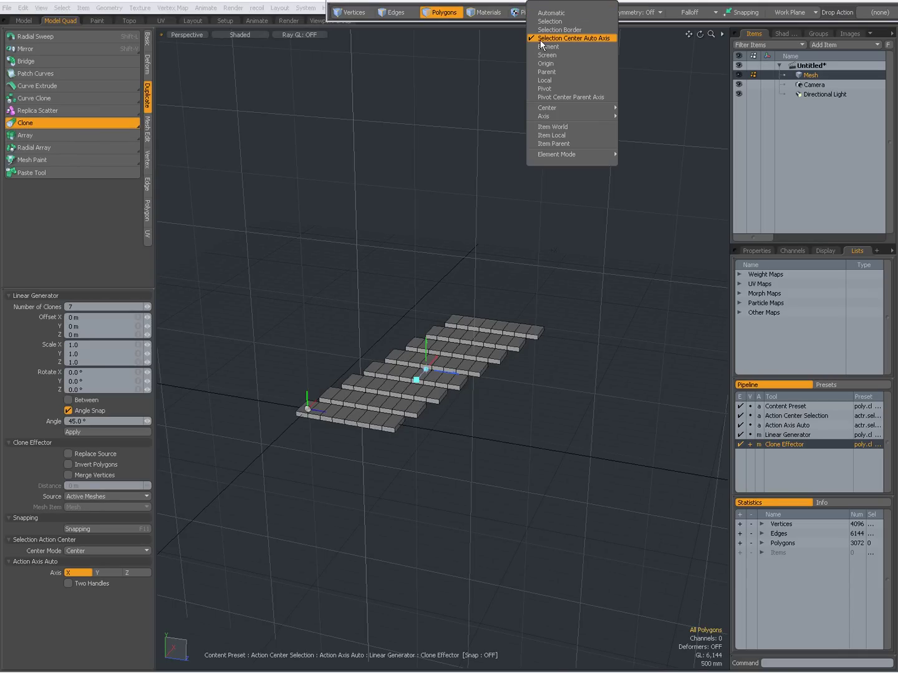
click(313, 249)
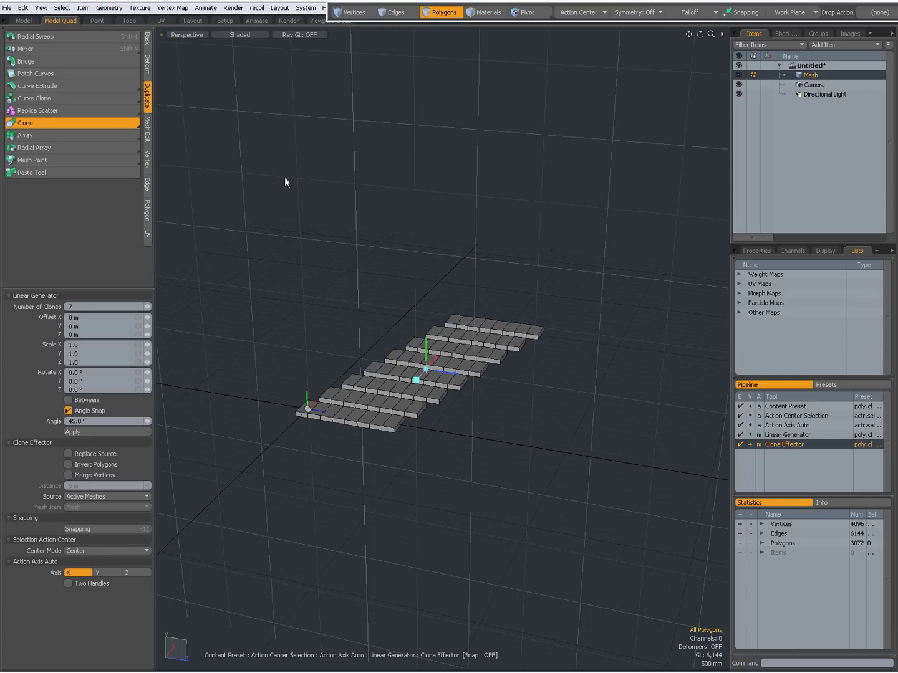
drag(618, 485, 447, 501)
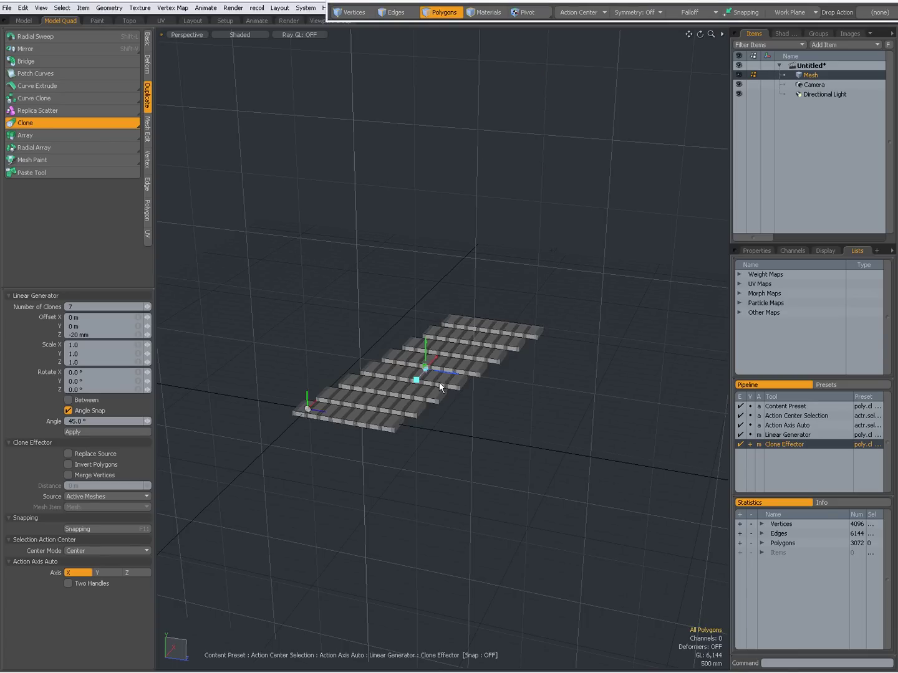
scroll(488, 390, up, 5)
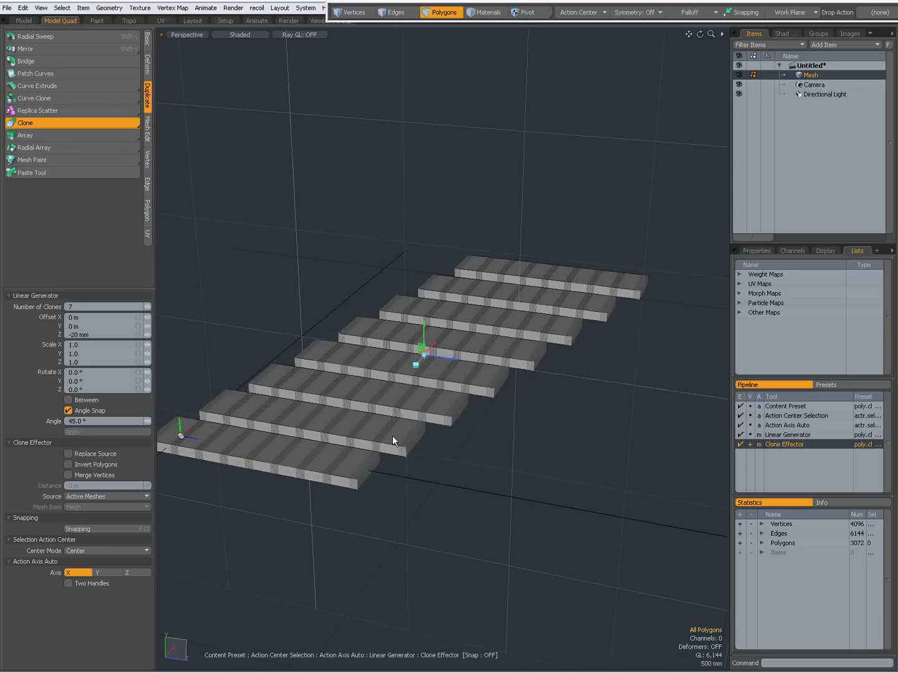
mouse_move(477, 463)
mouse_down()
mouse_move(493, 475)
mouse_move(477, 464)
mouse_move(463, 397)
mouse_up()
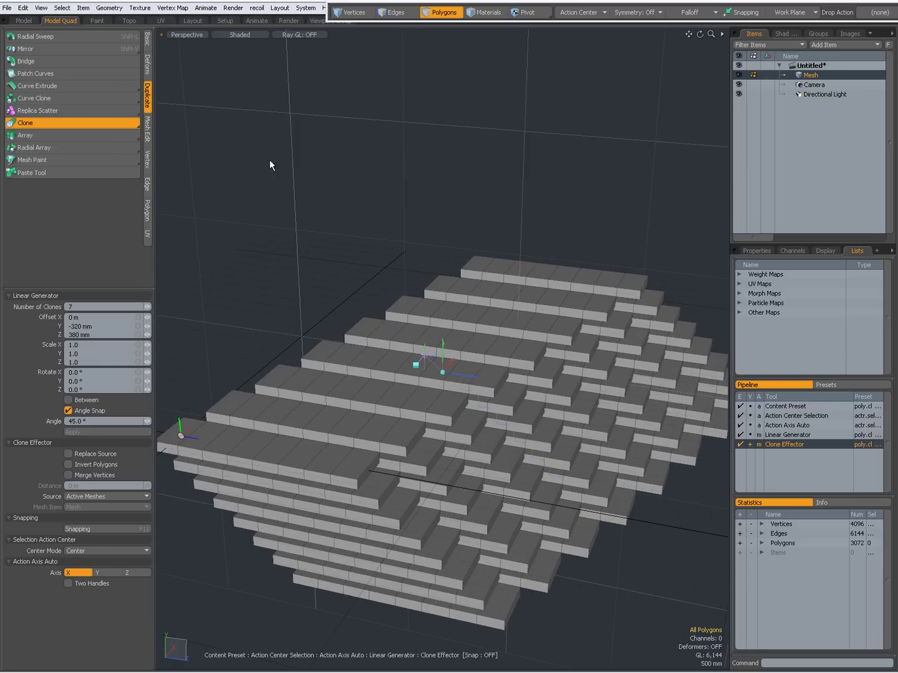
Drop the Clone tool and toggle off the workplane grid around the cloned boxes
mouse_move(397, 303)
alt+mouse_down()
mouse_move(411, 300)
mouse_move(423, 335)
mouse_move(469, 373)
mouse_move(500, 384)
mouse_move(454, 365)
alt+mouse_up()
mouse_move(454, 365)
alt+shift+mouse_down()
mouse_move(405, 318)
mouse_move(407, 296)
mouse_move(395, 296)
mouse_move(401, 435)
mouse_move(423, 344)
mouse_move(450, 327)
mouse_move(357, 322)
mouse_move(412, 320)
mouse_move(493, 413)
mouse_move(495, 376)
alt+shift+mouse_up()
scroll(491, 362, down, 4)
key(q)
alt+right_click(497, 376)
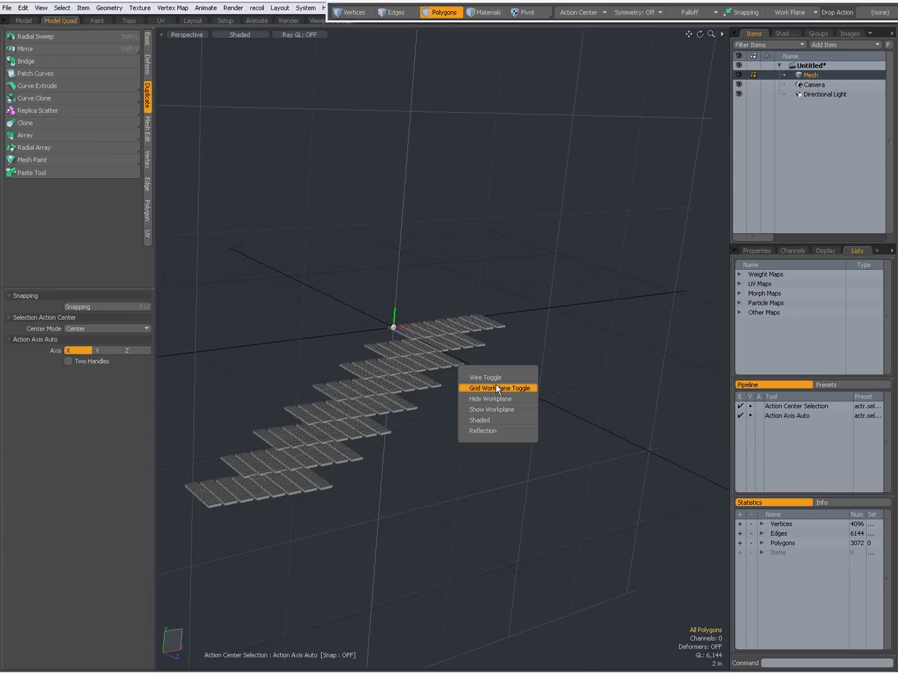
click(496, 387)
alt+drag(430, 329, 436, 430)
mouse_move(436, 430)
alt+shift+mouse_down()
mouse_move(491, 314)
mouse_move(433, 425)
mouse_move(645, 280)
mouse_move(587, 252)
mouse_move(349, 357)
mouse_move(394, 359)
mouse_move(415, 336)
mouse_move(345, 319)
mouse_move(430, 370)
alt+shift+mouse_up()
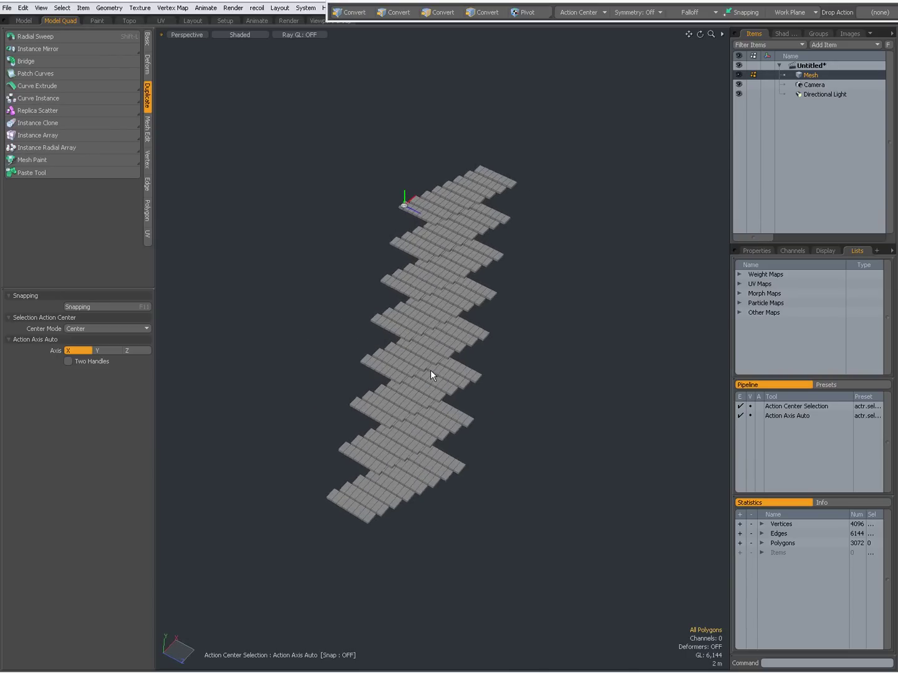
key(alt+Tab)
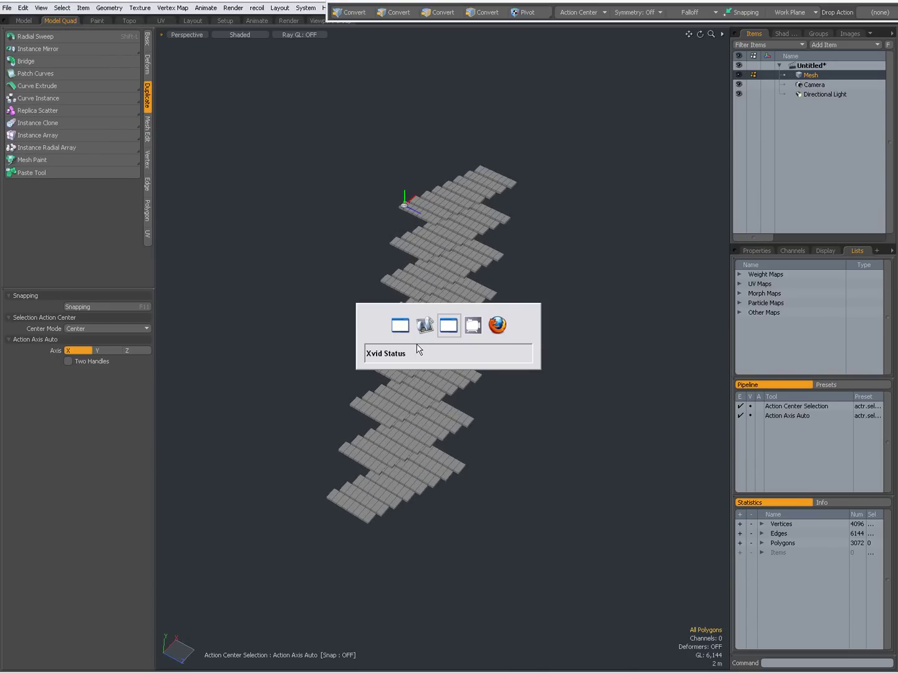